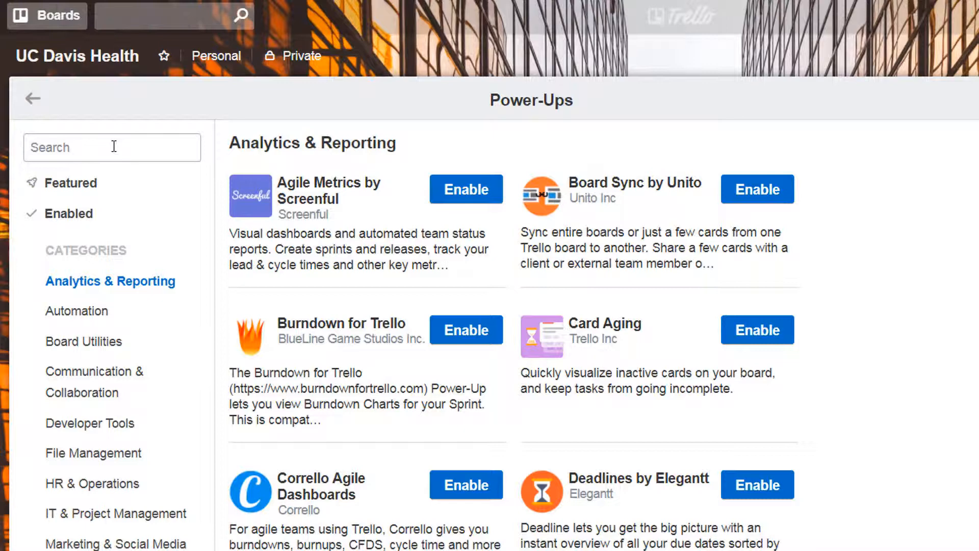
Search the Power-Ups for calendars, enable the Calendar Power-Up, and close the Power-Ups dialog
click(113, 147)
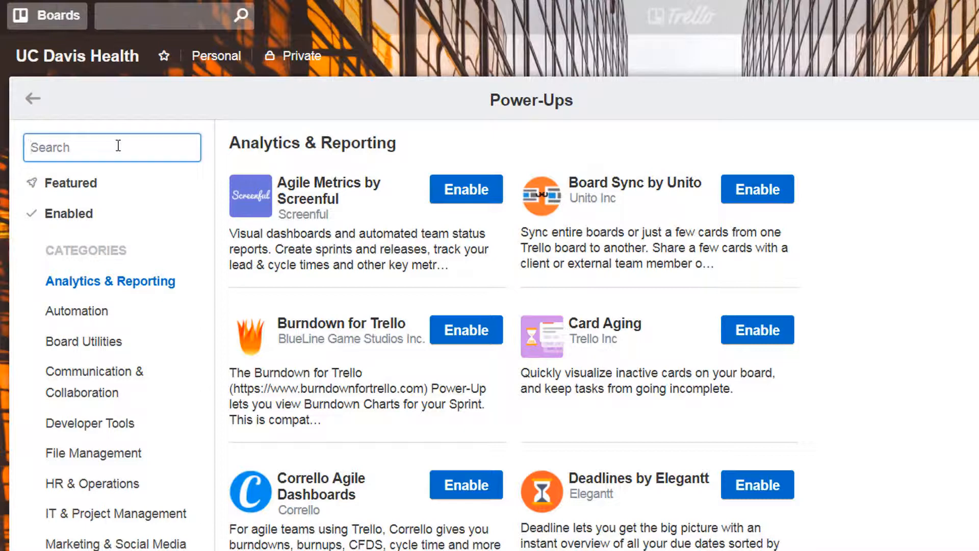
text(calendars)
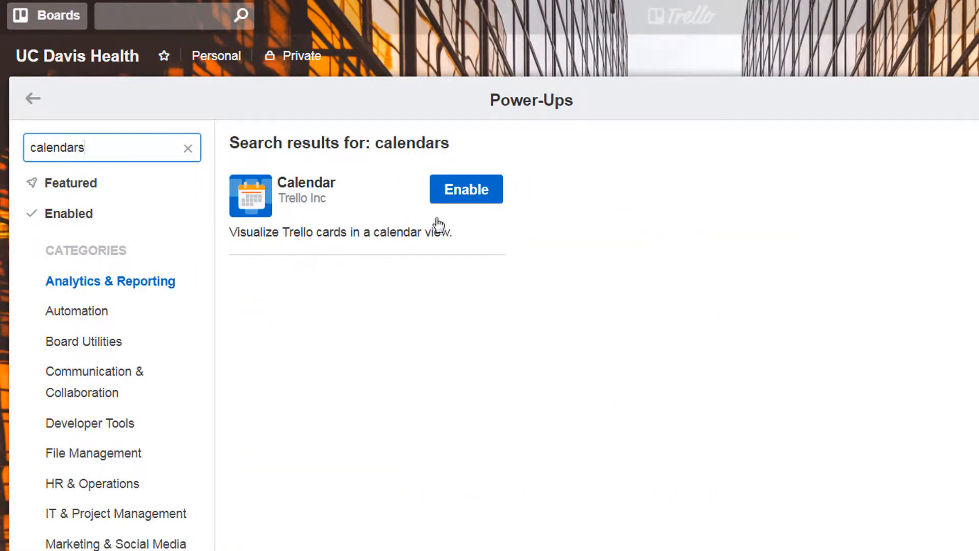
click(472, 191)
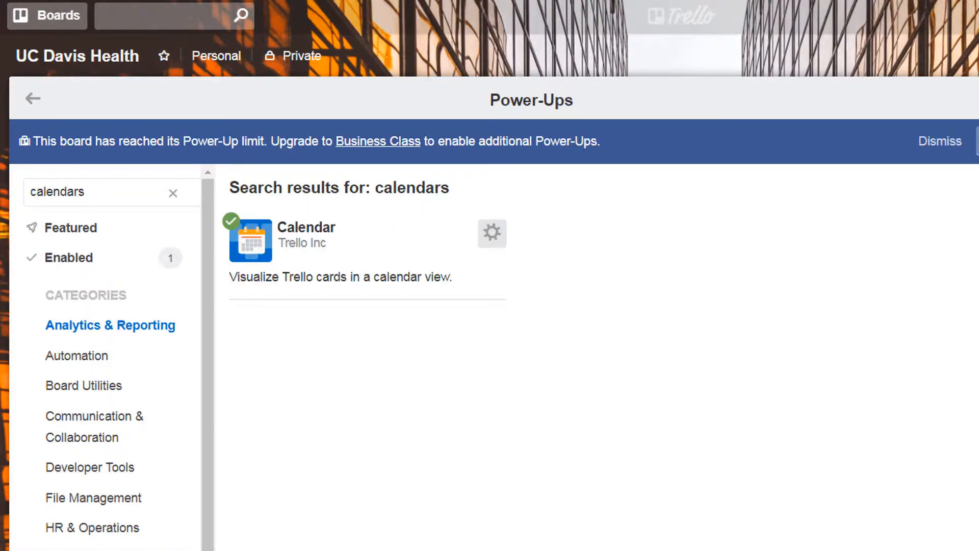
click(978, 99)
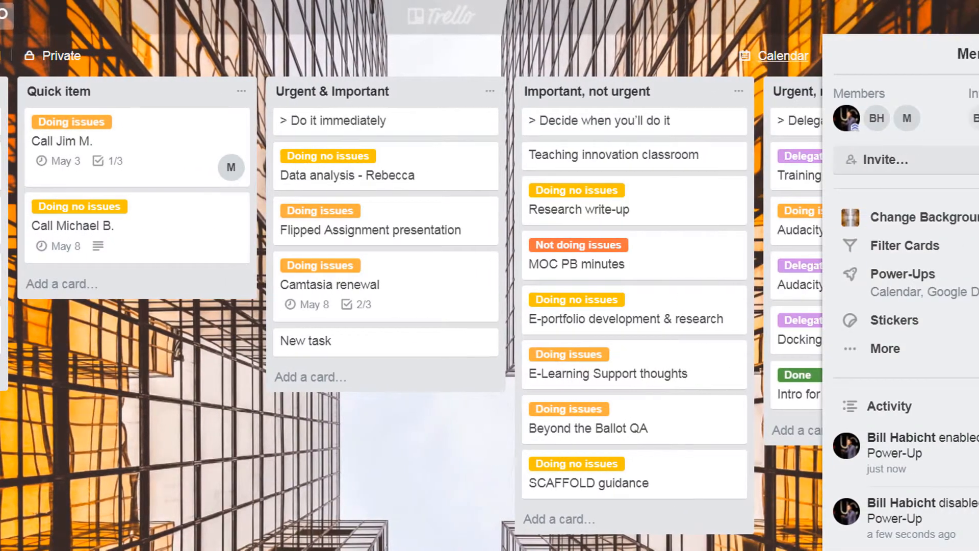
Close the board menu and open the board's Calendar view to browse the May 2018 month
click(962, 56)
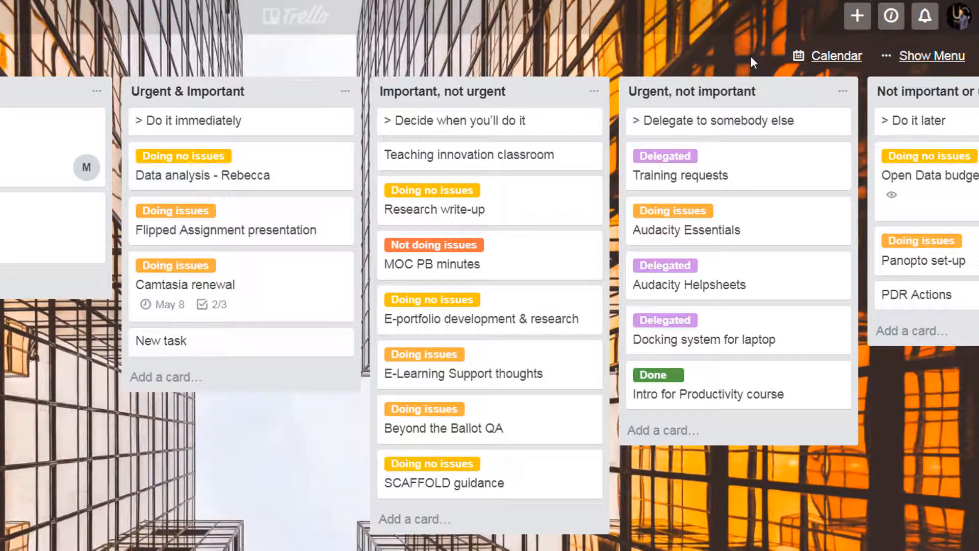
click(825, 57)
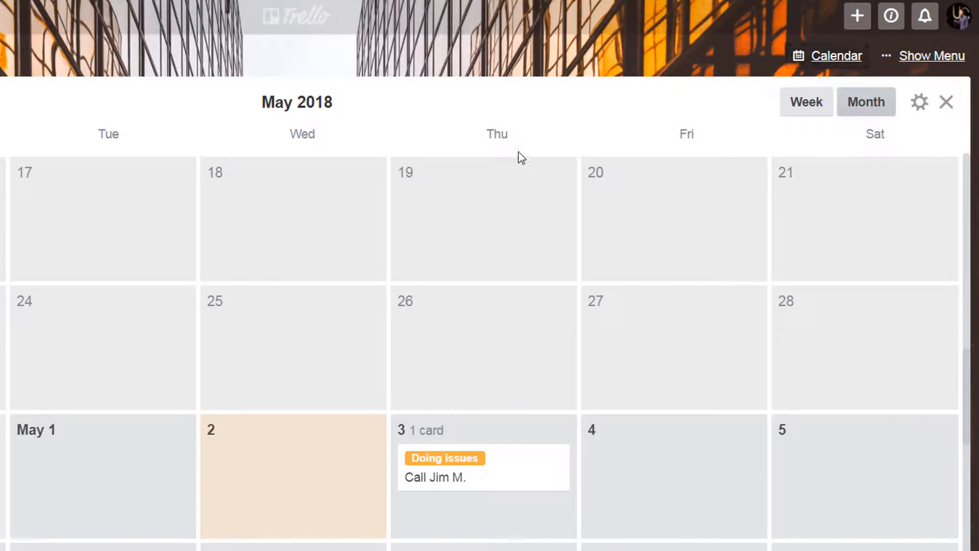
scroll(306, 250, down, 2)
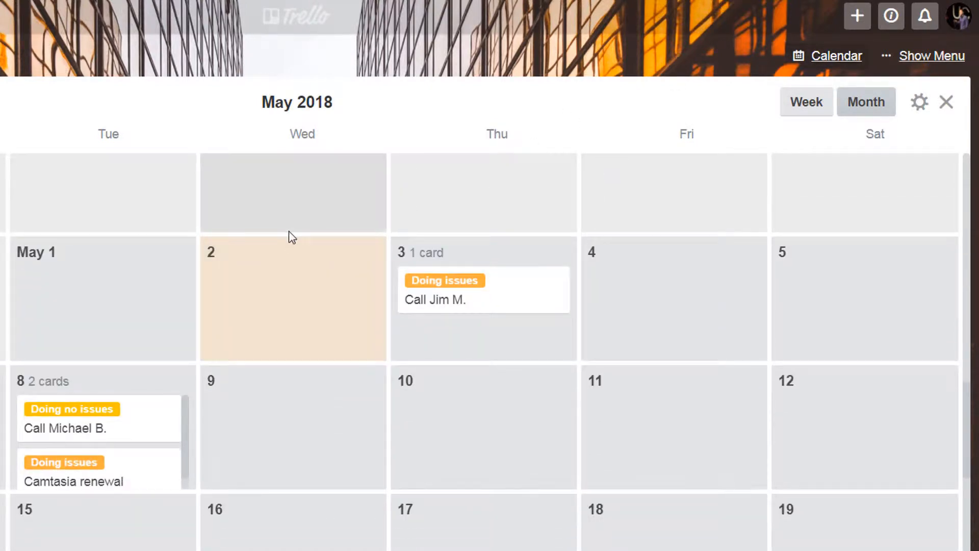
scroll(292, 238, up, 2)
scroll(292, 237, up, 2)
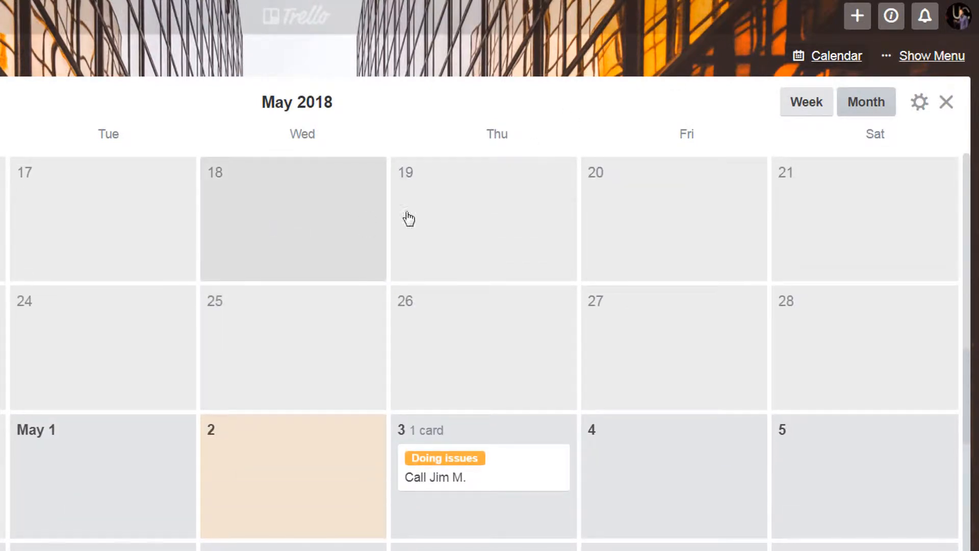
Copy the board's iCalendar feed URL from the calendar settings and close the calendar view
click(918, 105)
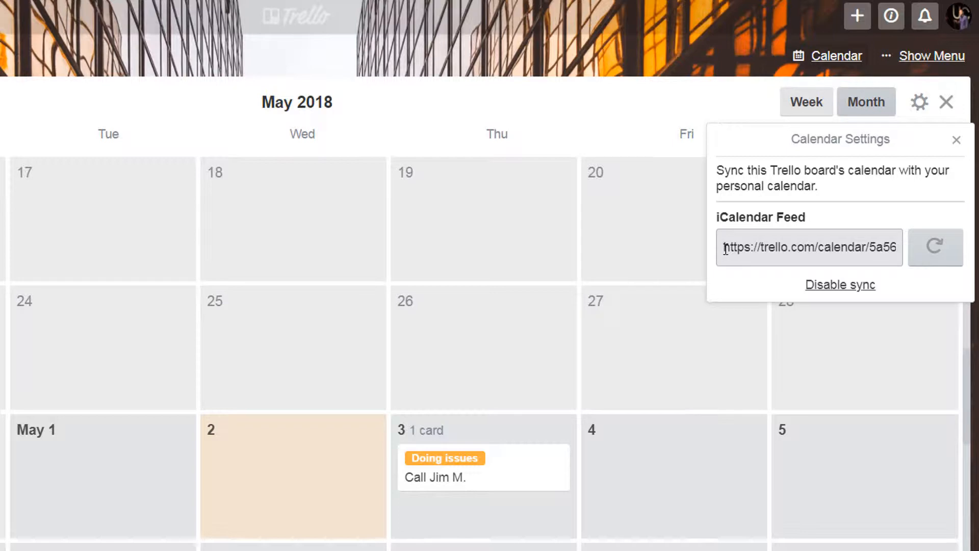
click(919, 105)
click(919, 105)
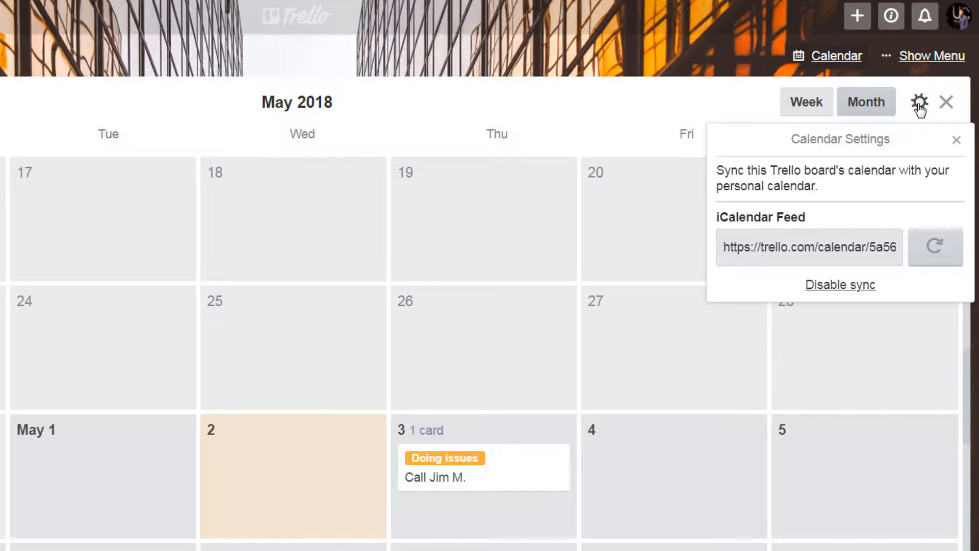
drag(724, 248, 911, 245)
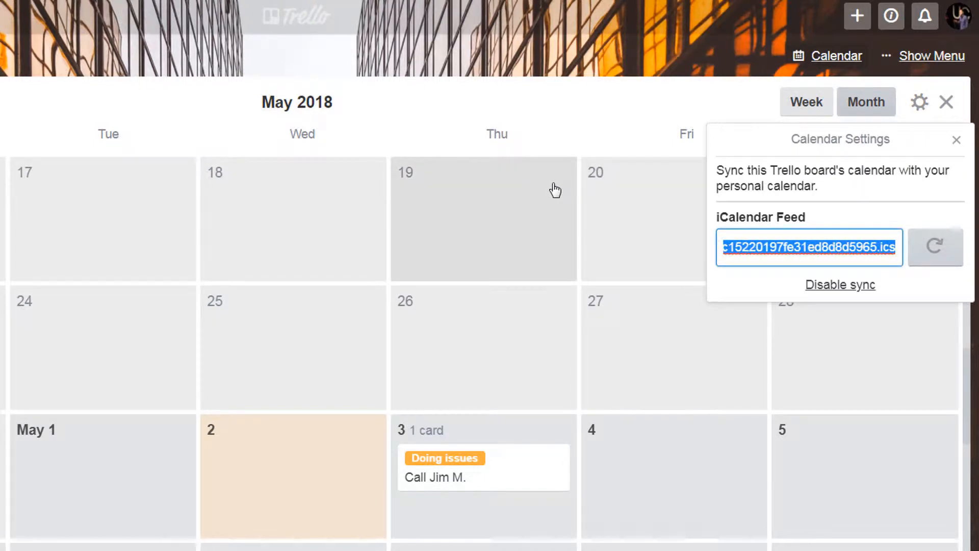
click(957, 141)
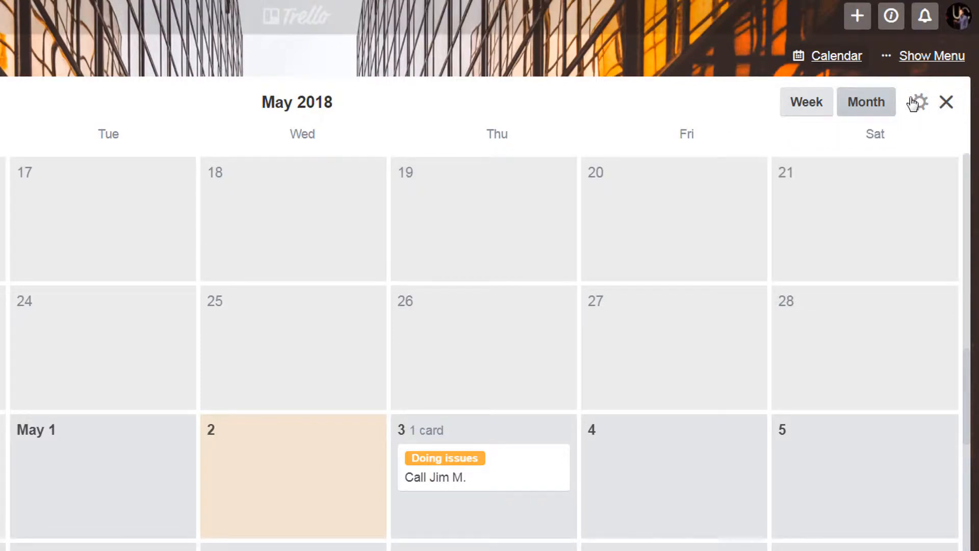
click(947, 102)
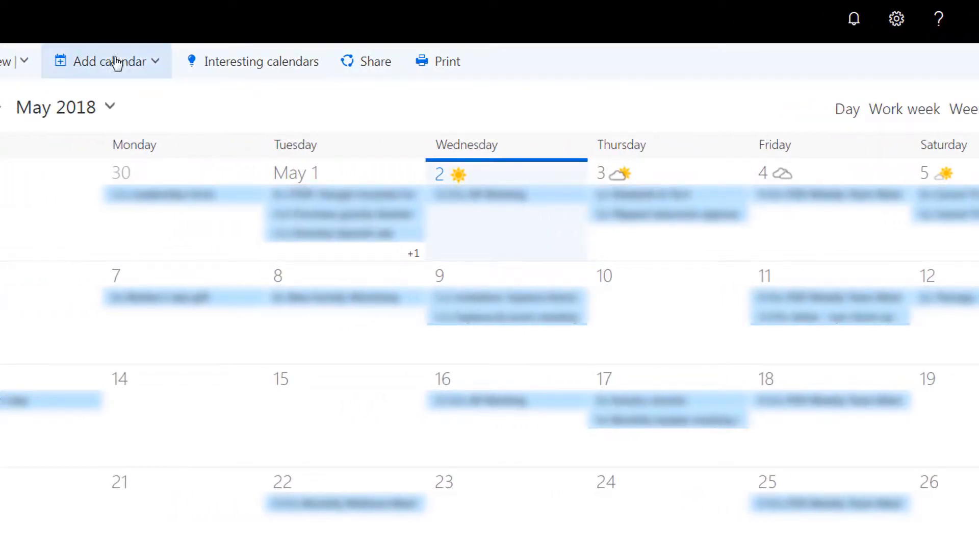
Switch to the Outlook calendar and subscribe to the pasted feed link as an Internet calendar named Trello
click(131, 65)
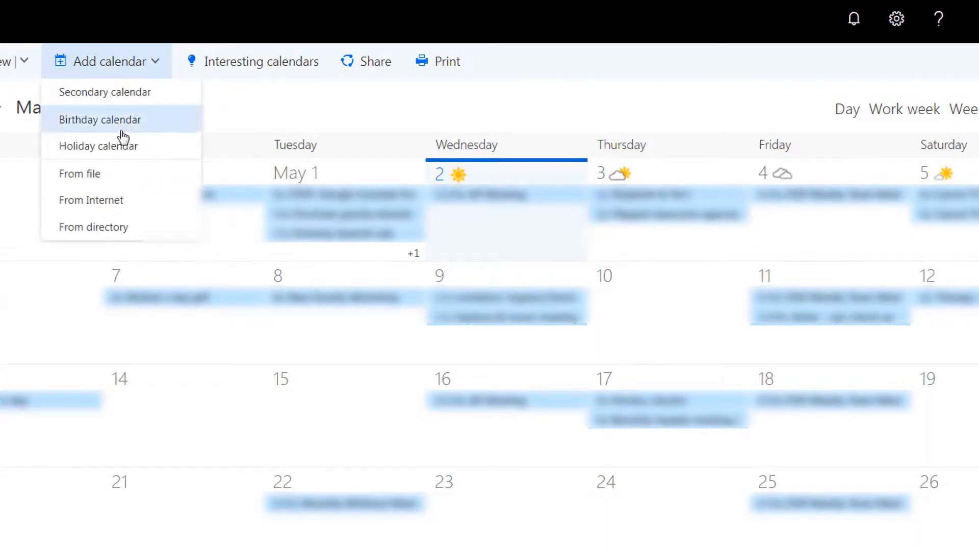
click(115, 200)
click(595, 236)
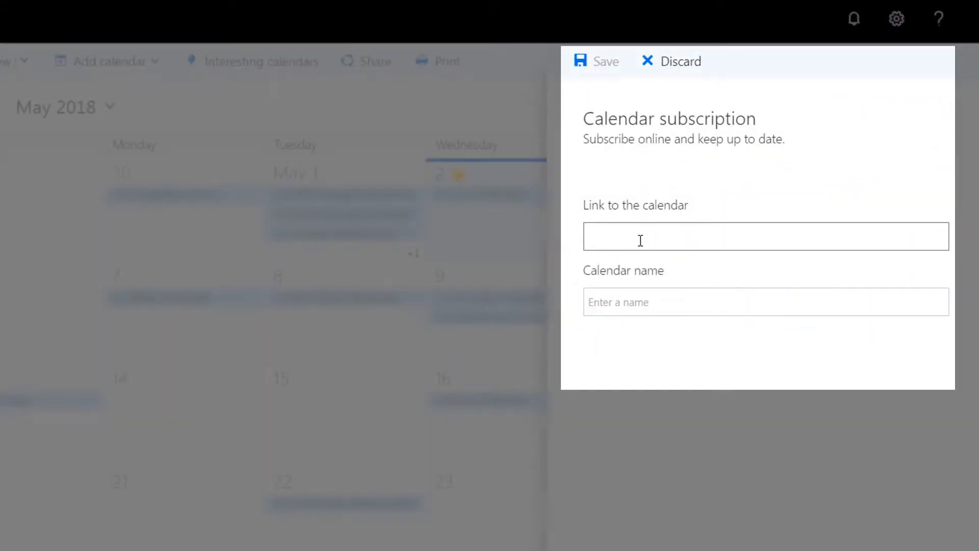
key(ctrl+v)
click(644, 299)
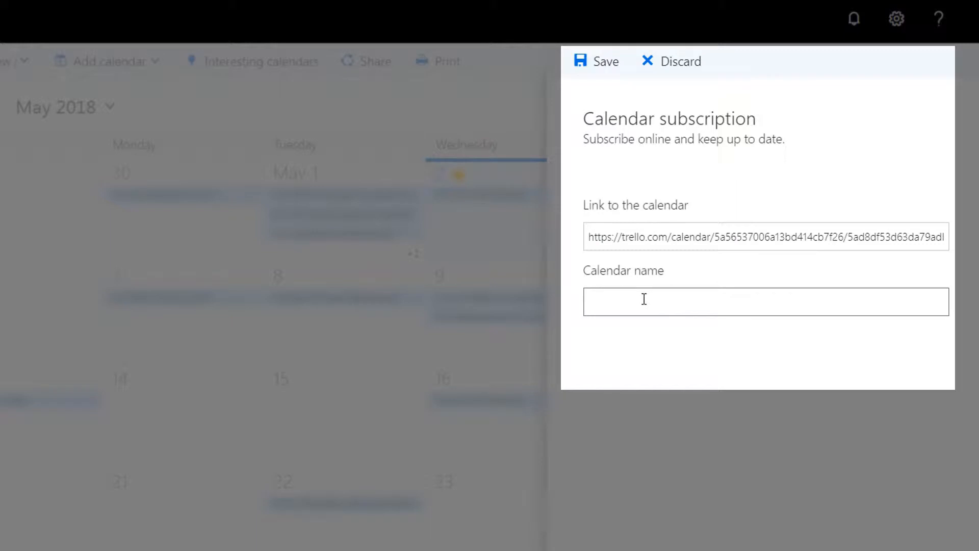
text(Trello)
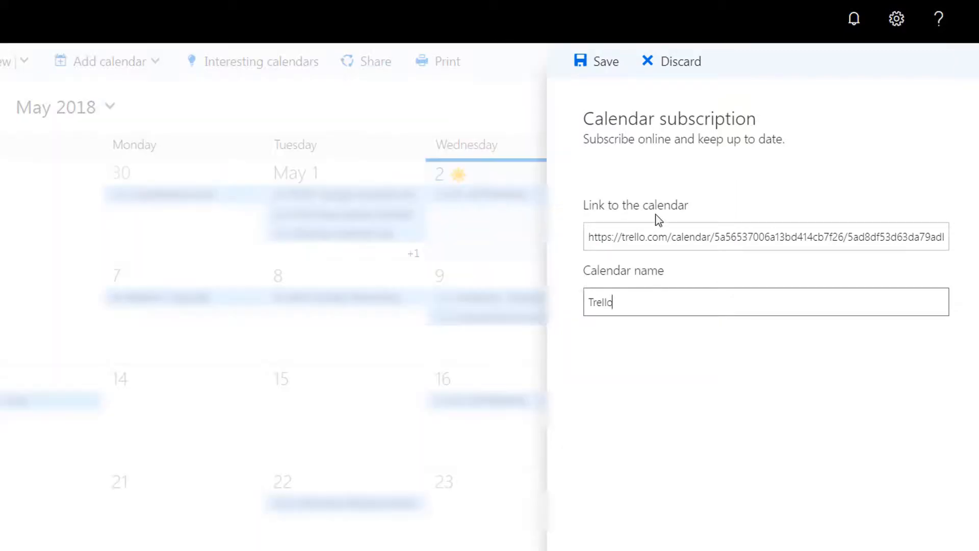
click(584, 56)
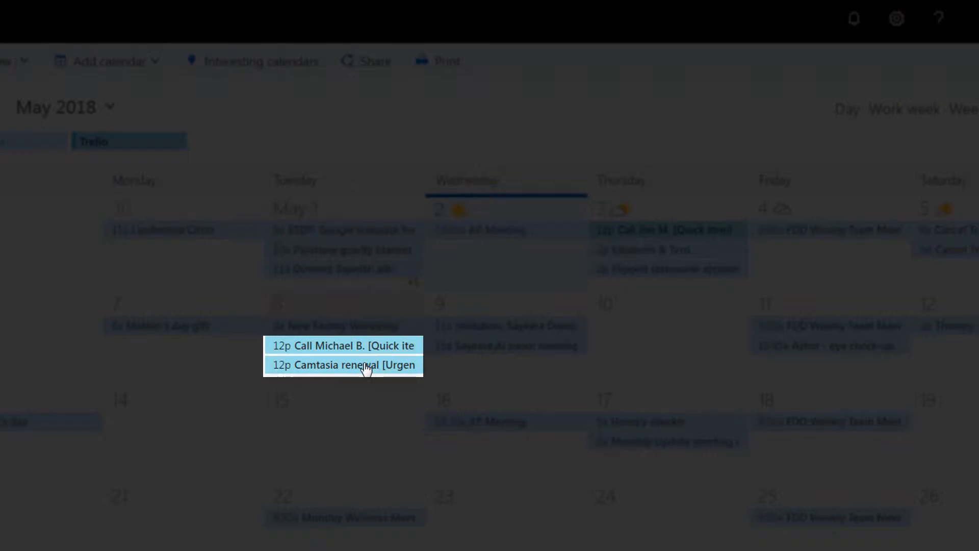
Open the Camtasia renewal event from the Trello calendar to view its details
click(365, 365)
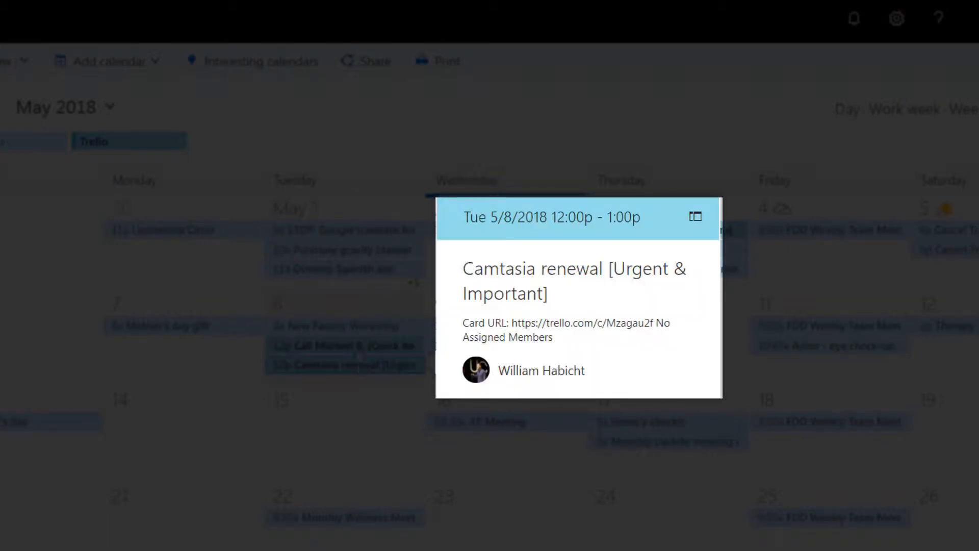
click(356, 350)
click(368, 119)
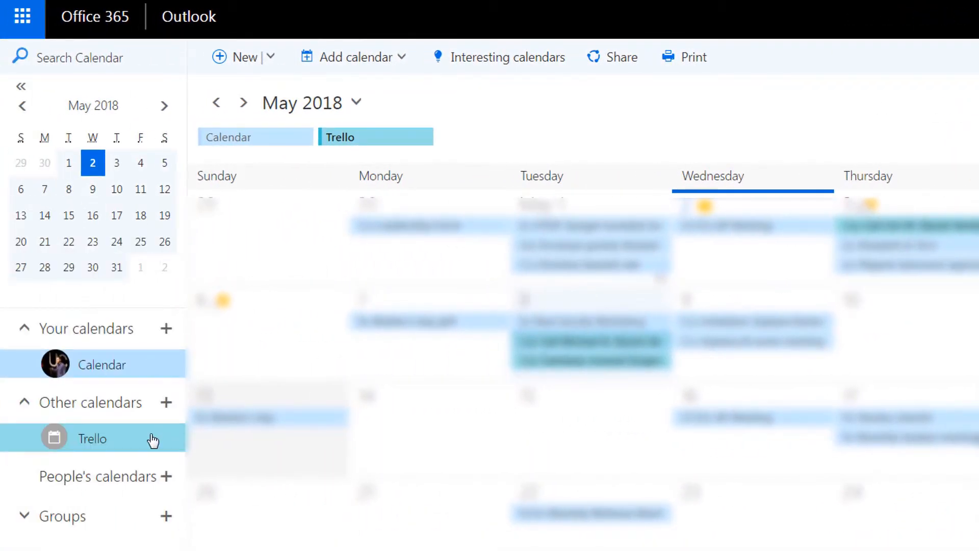
Toggle the Trello calendar's visibility in the calendar list until it is hidden
click(153, 439)
click(152, 438)
click(153, 442)
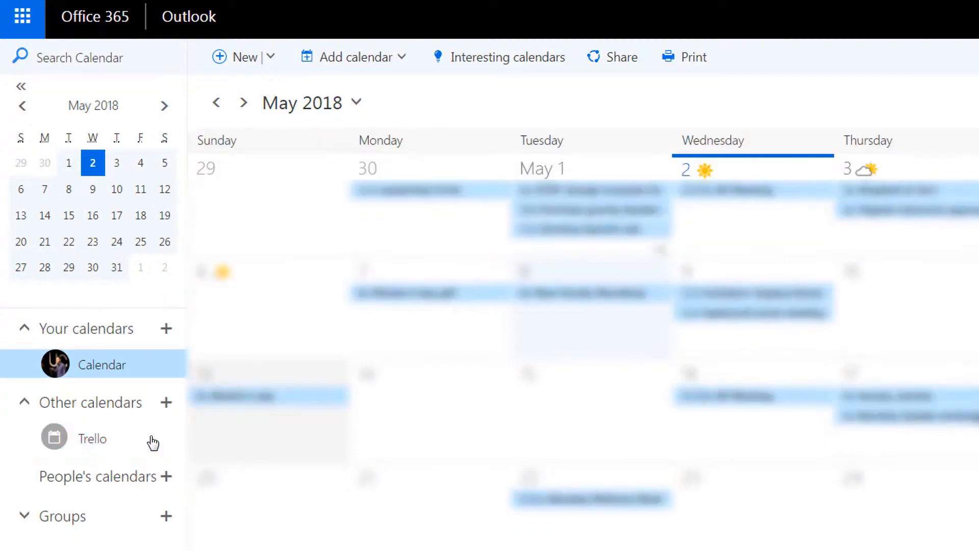
click(153, 445)
click(154, 444)
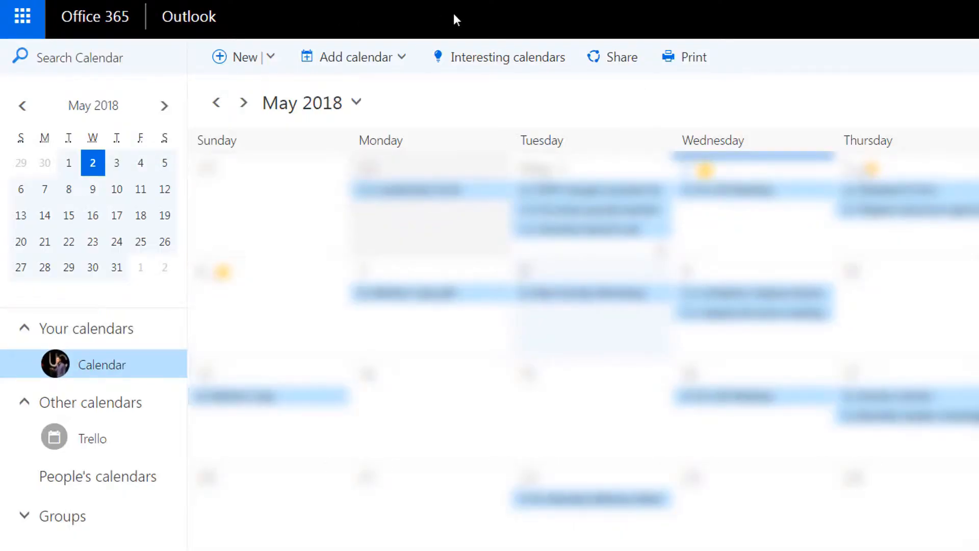
Switch to Mail and open the Manage add-ins settings
click(23, 15)
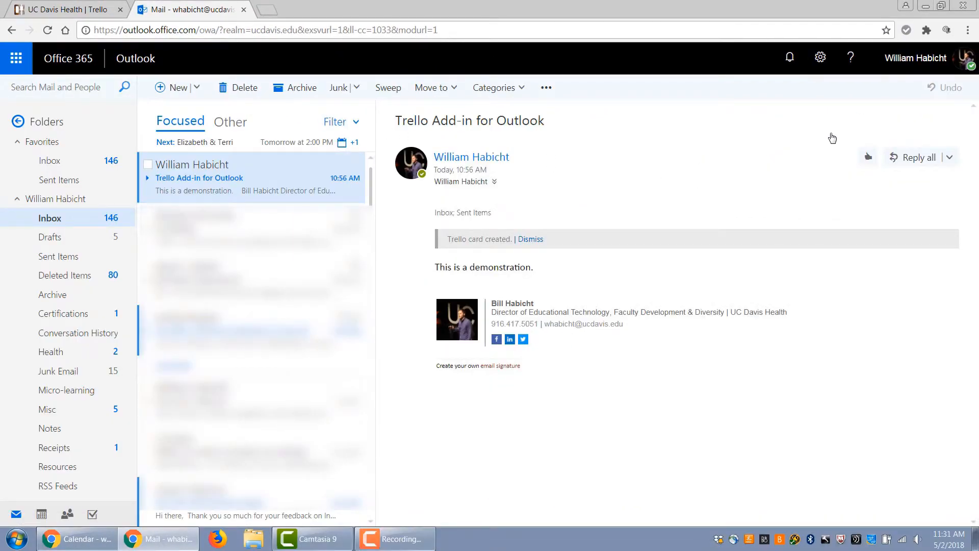
click(820, 56)
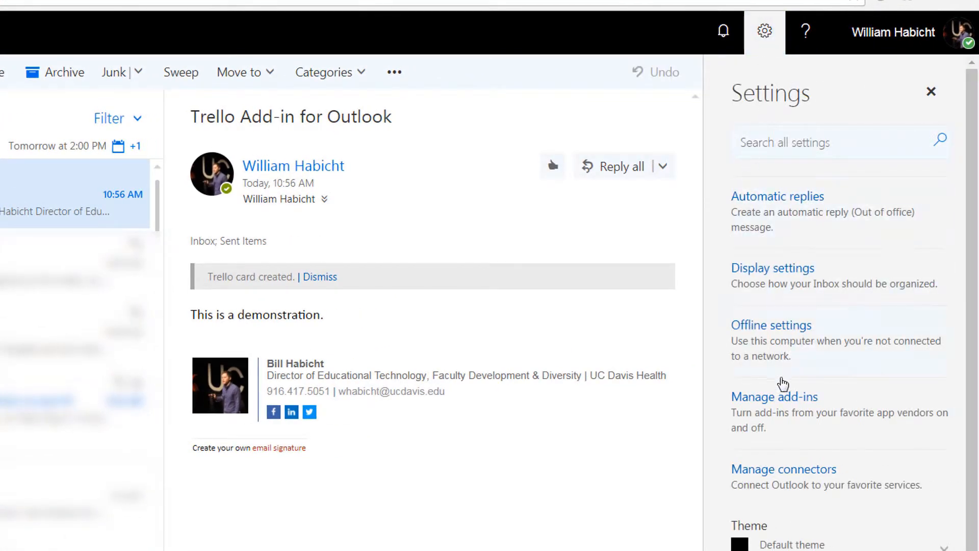
click(814, 423)
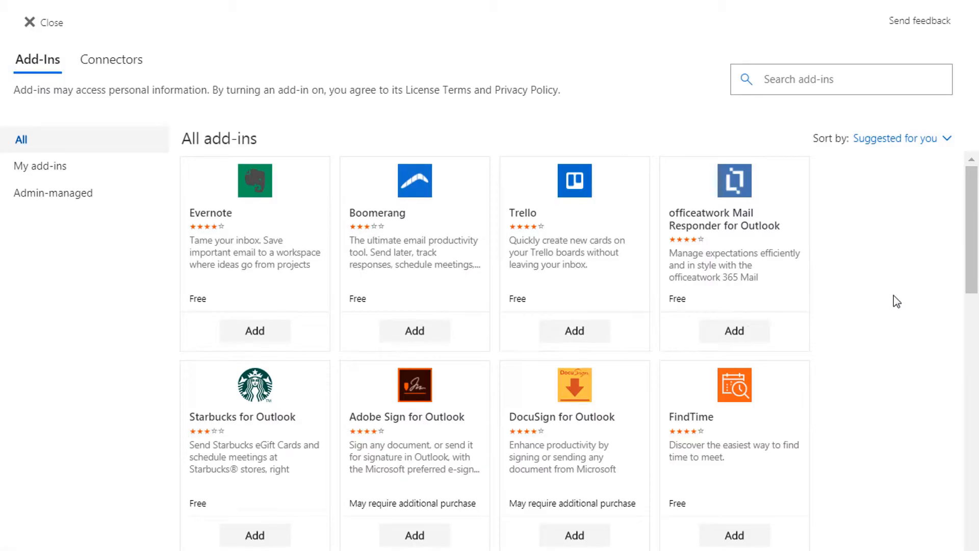
Browse the add-ins catalogue and add the Trello add-in
scroll(852, 225, down, 6)
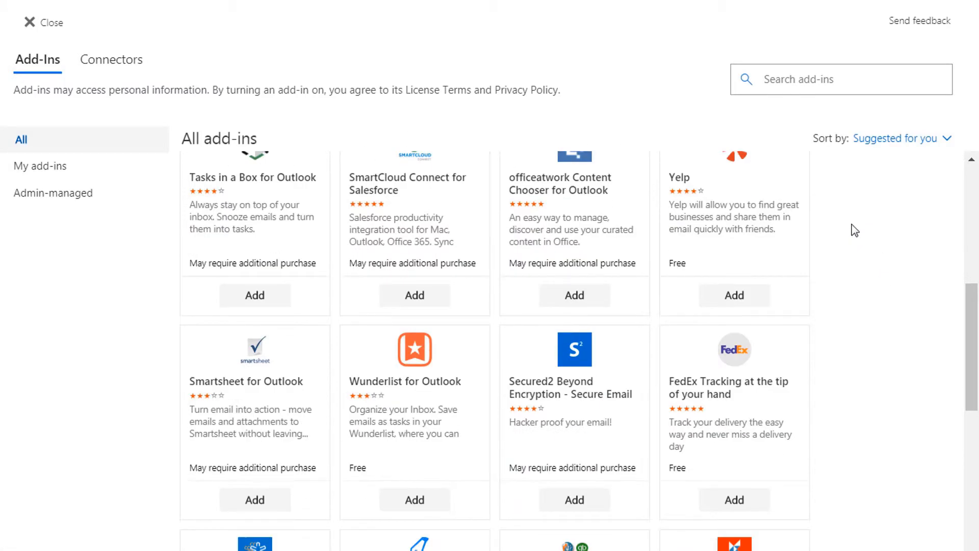
scroll(855, 229, down, 10)
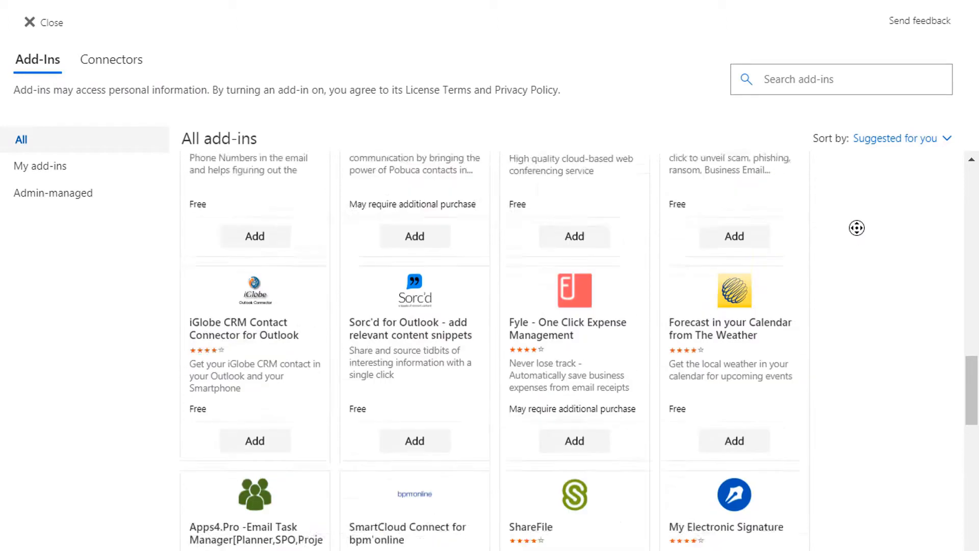
scroll(857, 228, up, 1)
scroll(874, 284, down, 3)
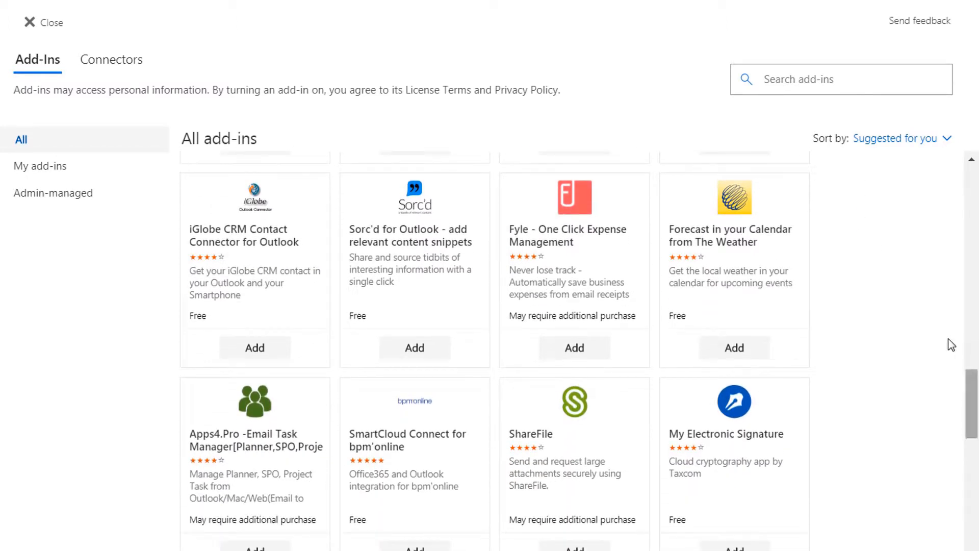
scroll(953, 250, up, 15)
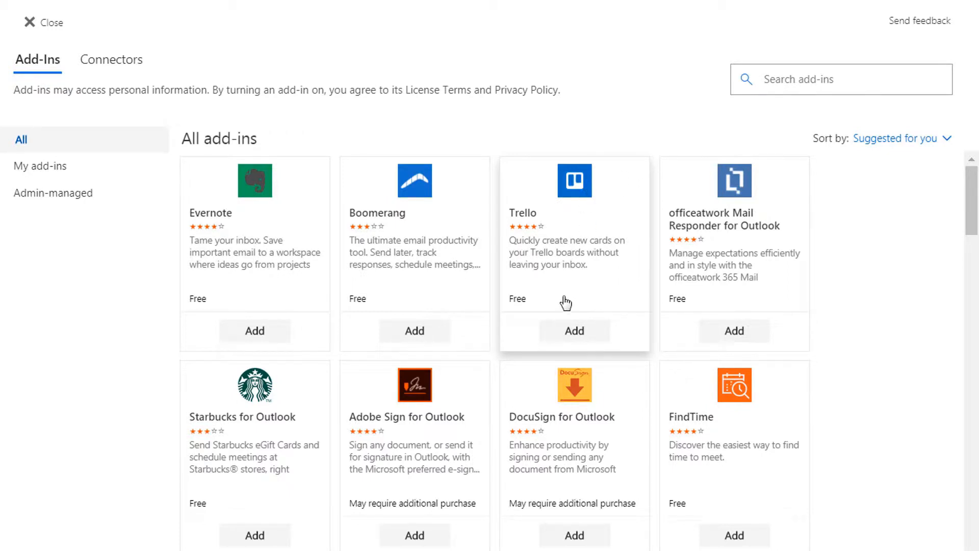
click(576, 330)
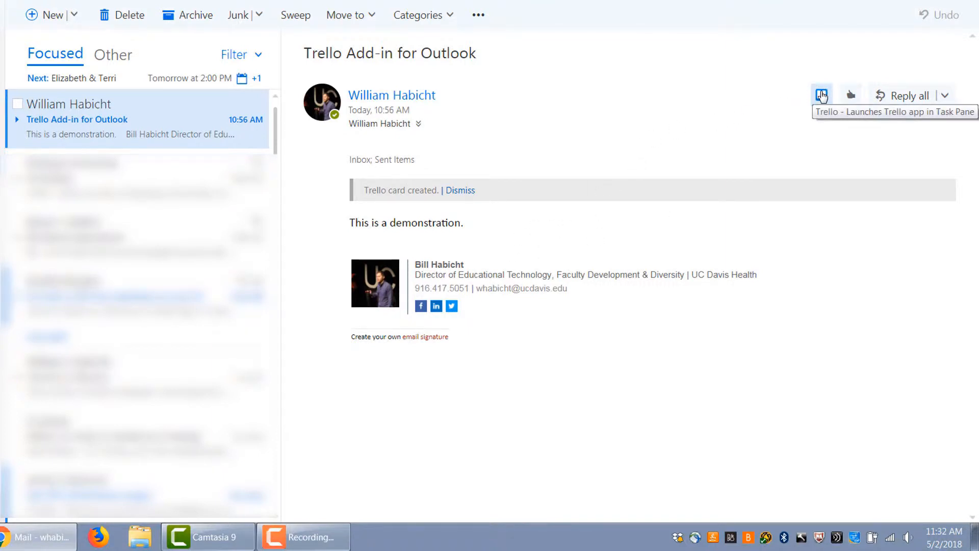
Launch the Trello add-in pane for the open email and choose the UC Davis Health board's Quick item list
click(822, 96)
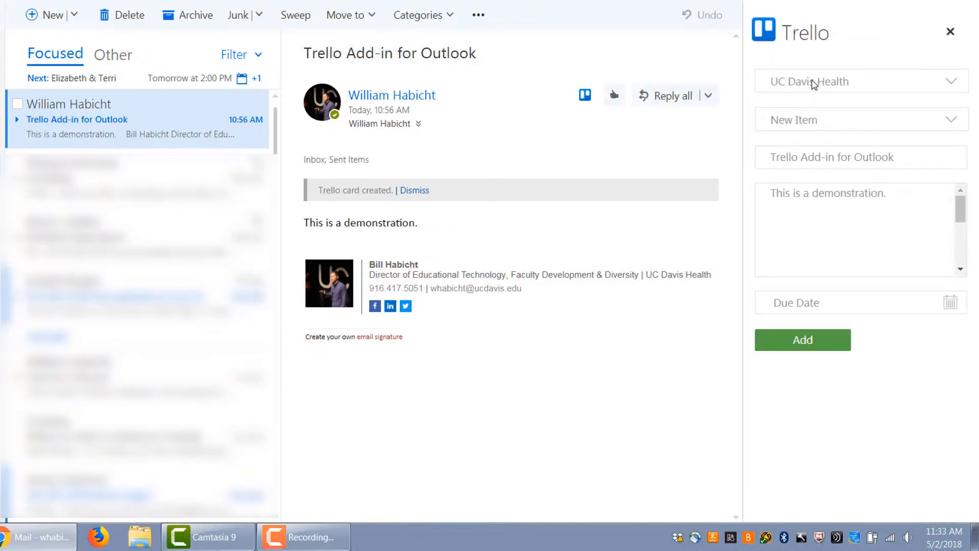
click(813, 84)
click(813, 83)
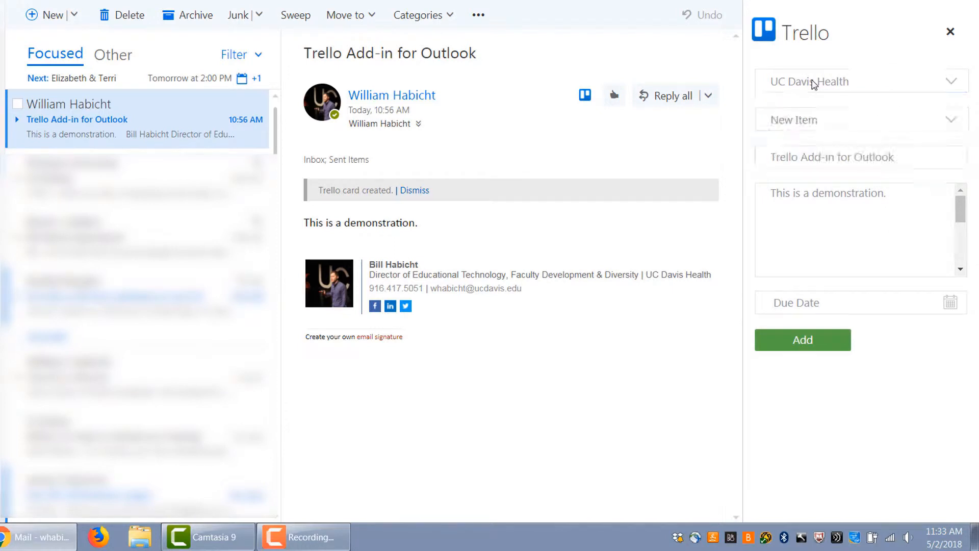
click(813, 125)
Replace the card title with This is my new task
click(793, 156)
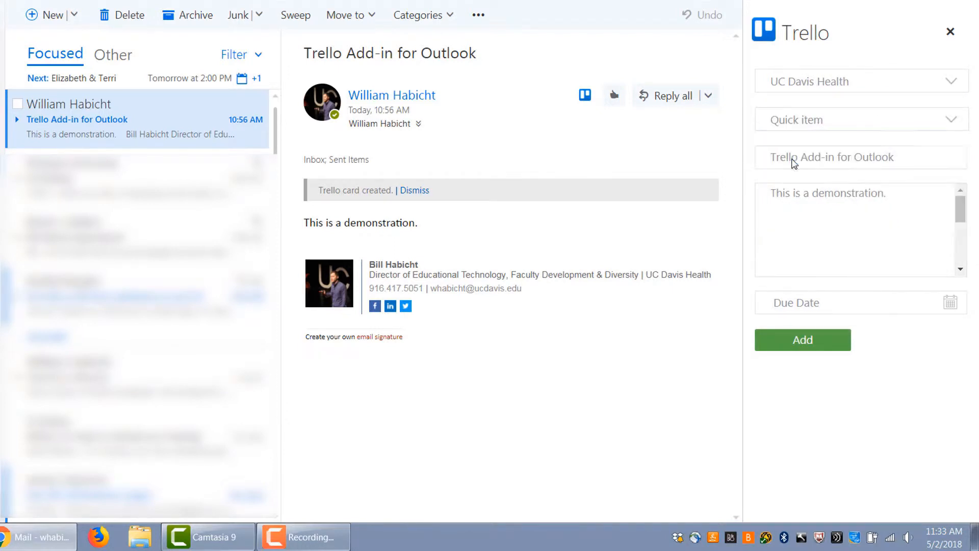
drag(773, 157, 904, 149)
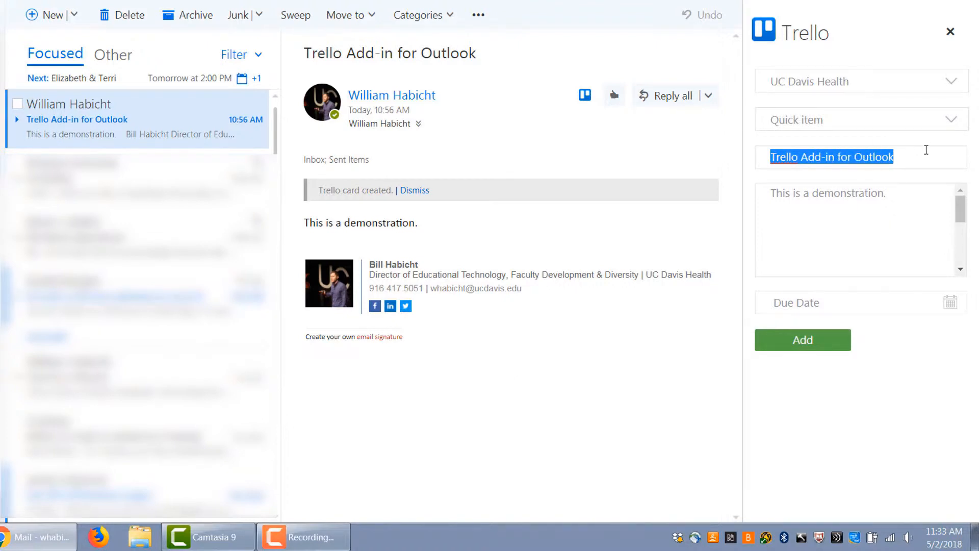
text(This is my new task)
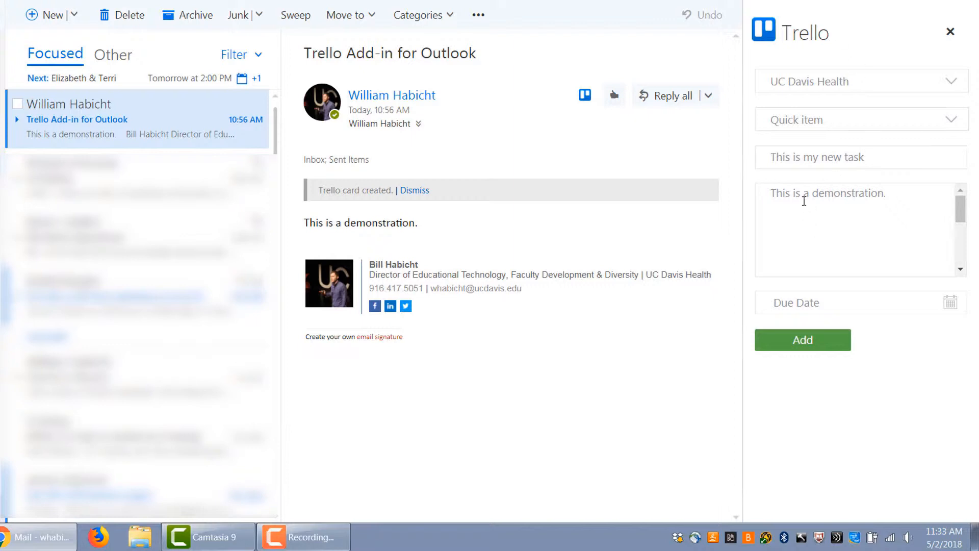
Set the card's due date to 05/09/2018 and add the card to Trello
click(951, 304)
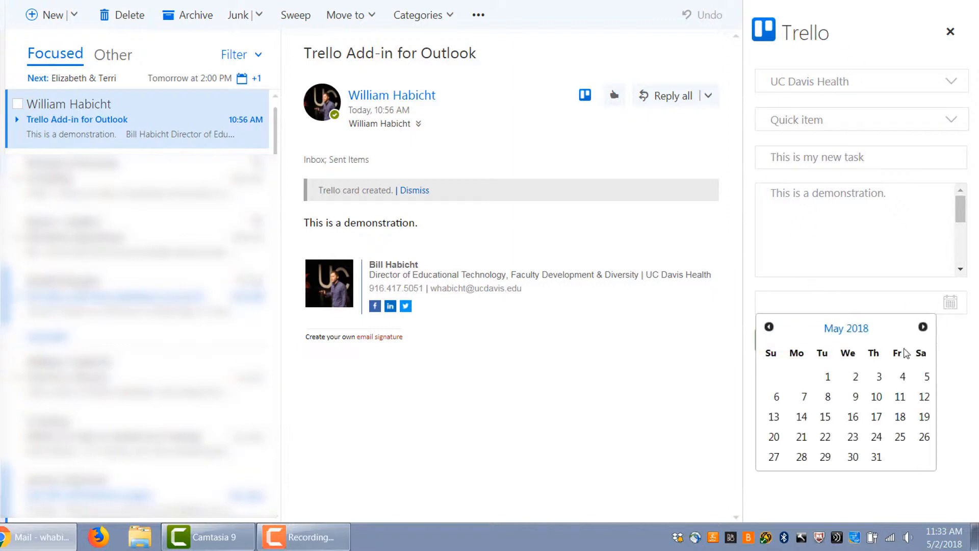
click(856, 398)
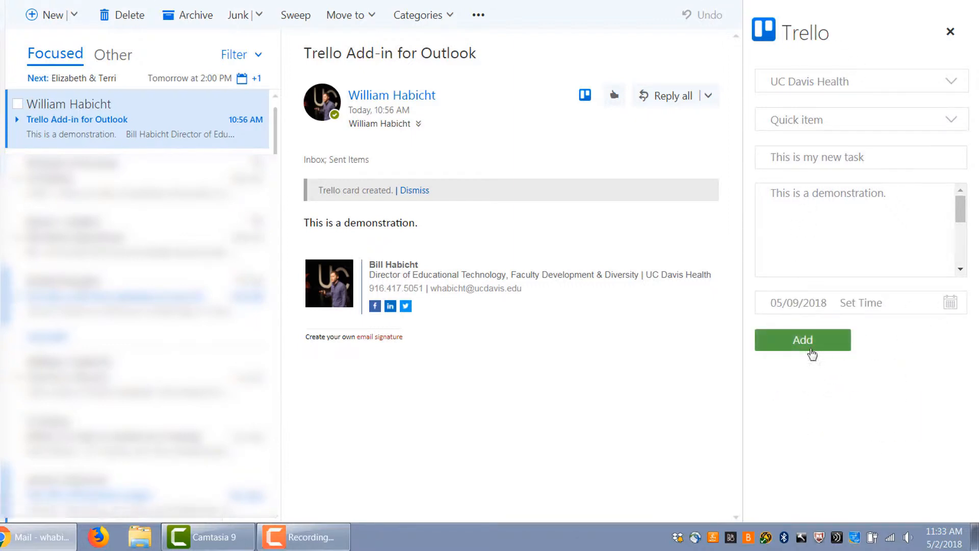
click(794, 345)
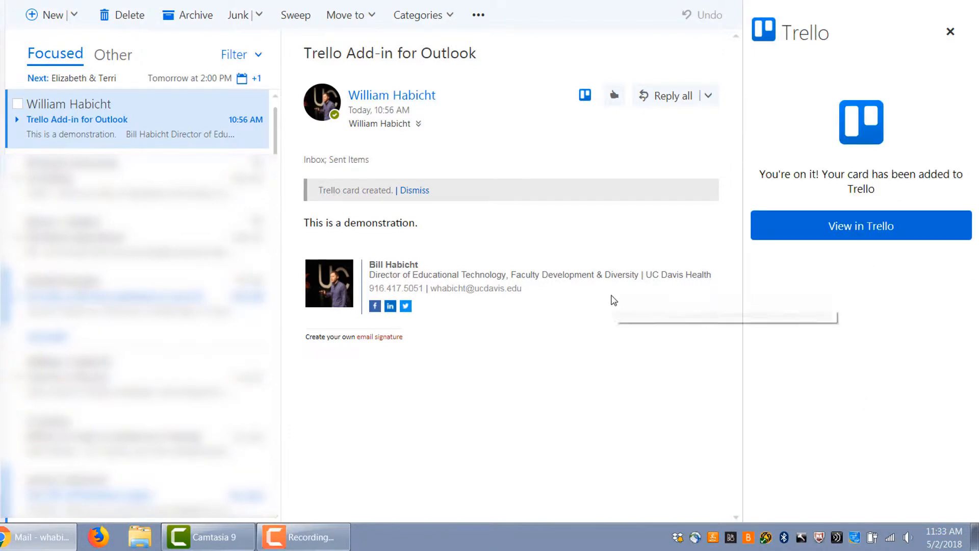
Open the new card in Trello and apply the Delegated label to it
click(859, 226)
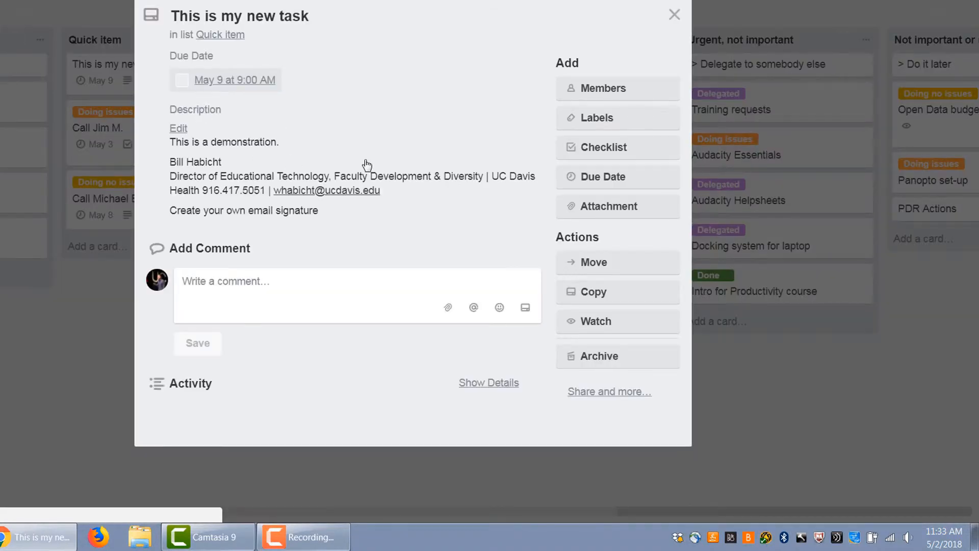
click(582, 121)
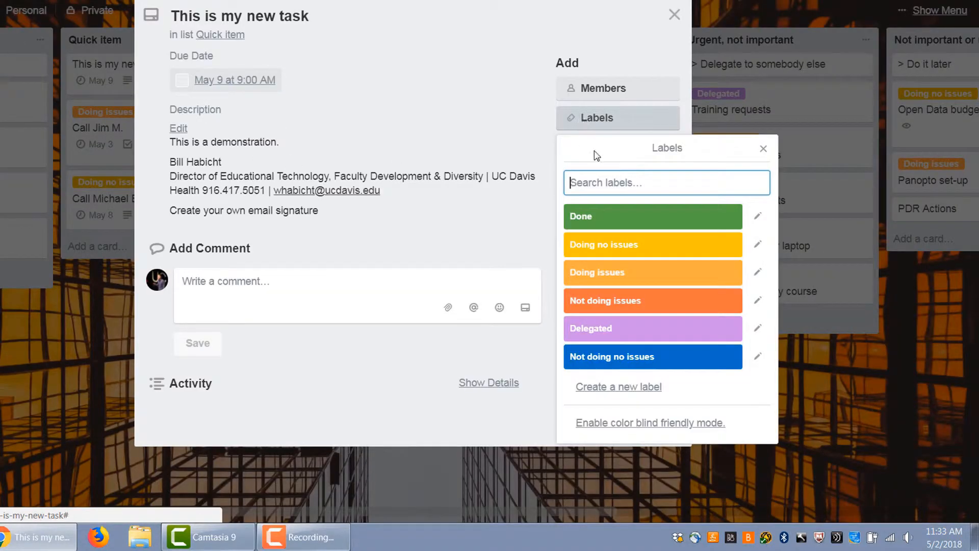
click(609, 329)
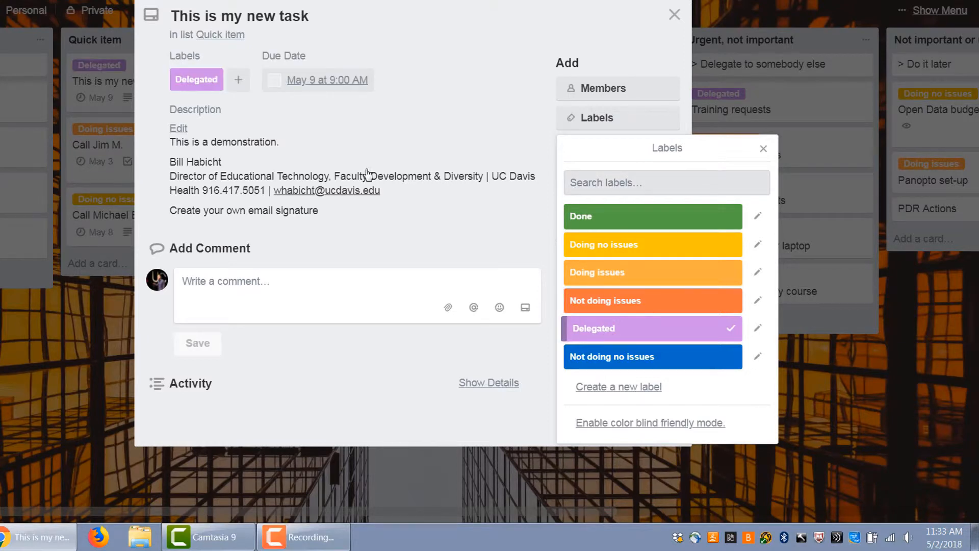
click(420, 226)
click(674, 14)
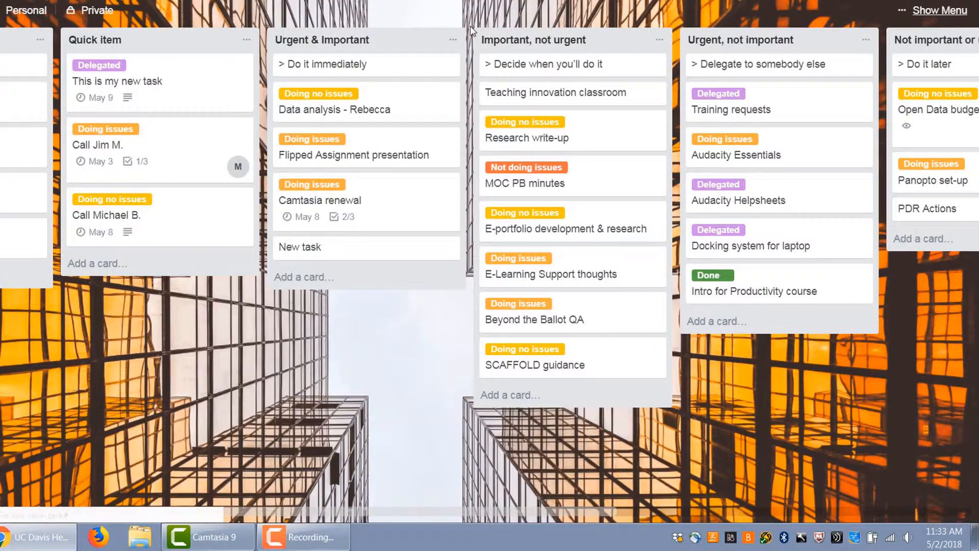
Reopen the new card on the board to review it, then return to the email
click(156, 86)
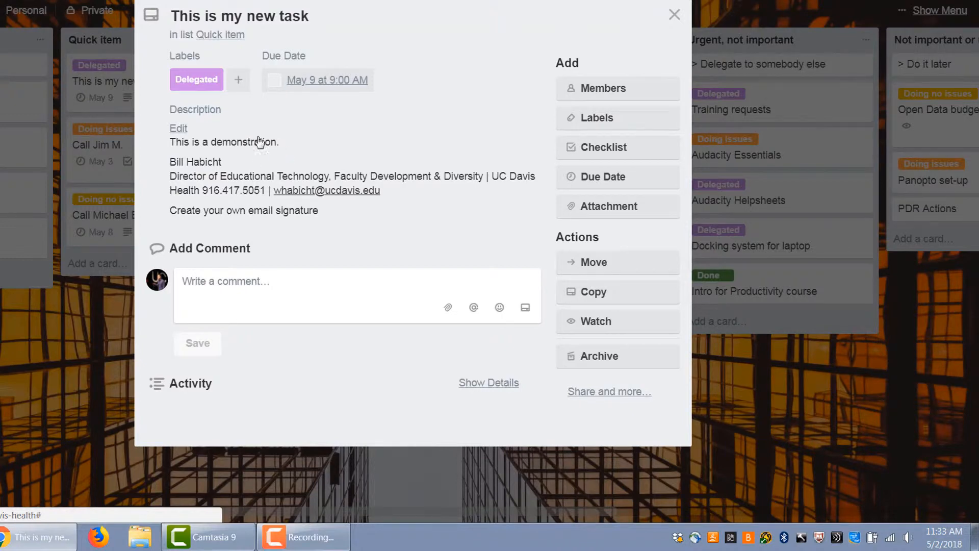
click(179, 1)
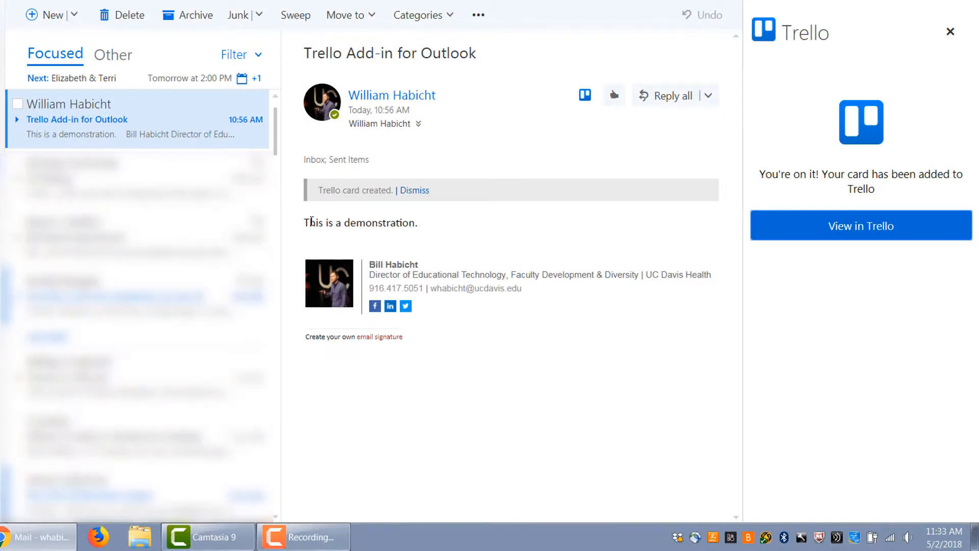
Close the Trello add-in pane beside the email
drag(305, 225, 418, 227)
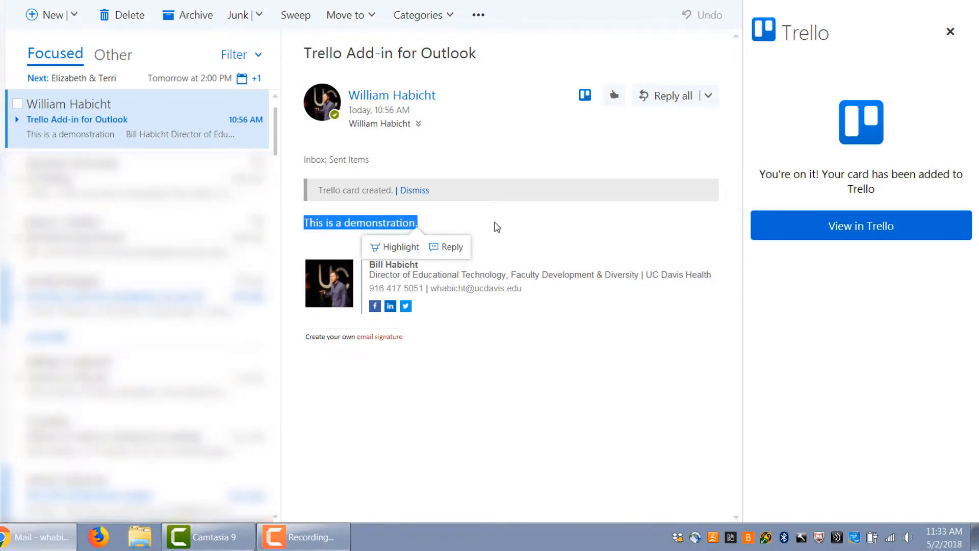
click(500, 223)
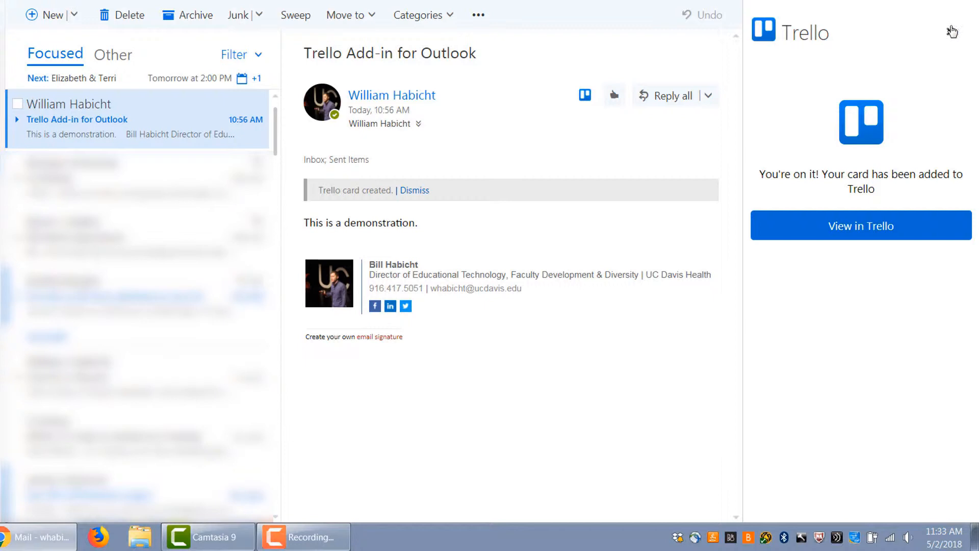
click(952, 32)
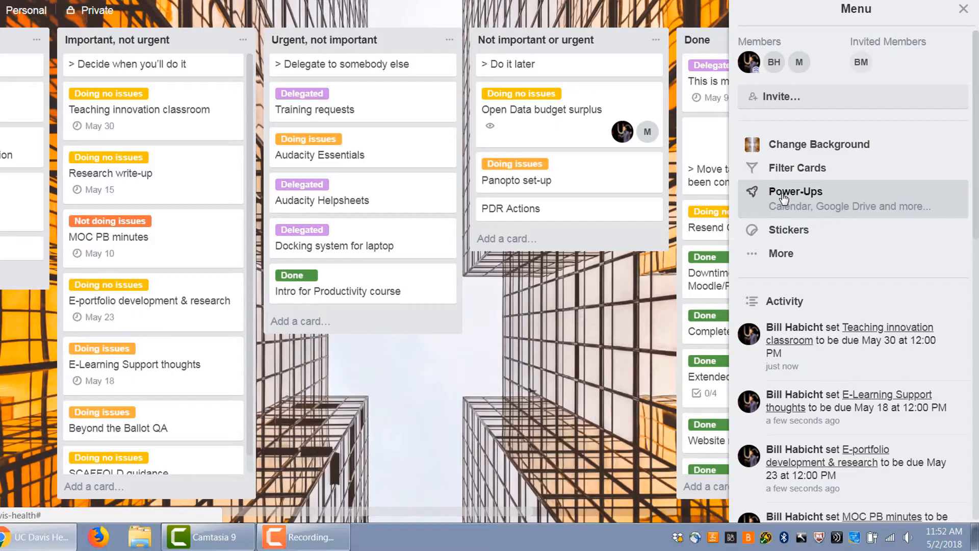
Search the board's Power-Ups for Butler and enable it
click(766, 193)
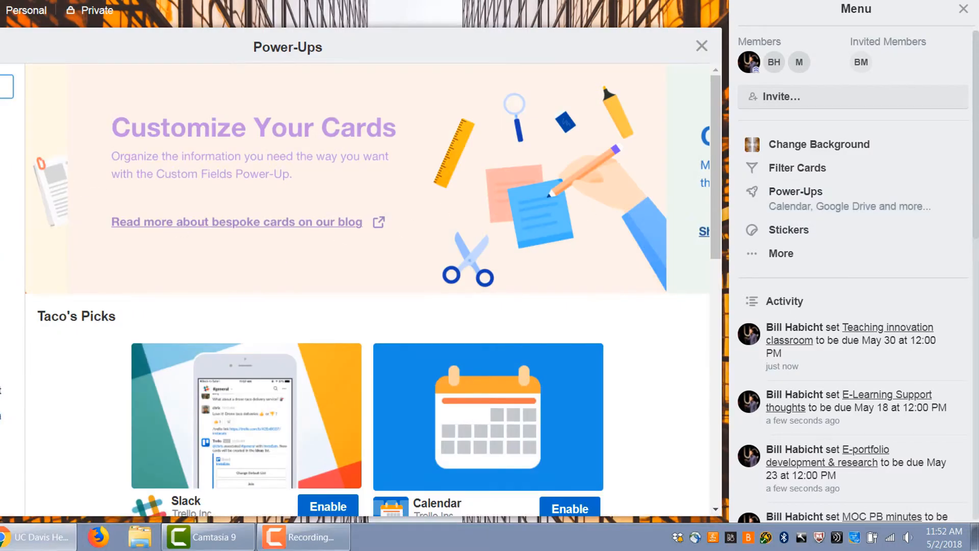
text(butl)
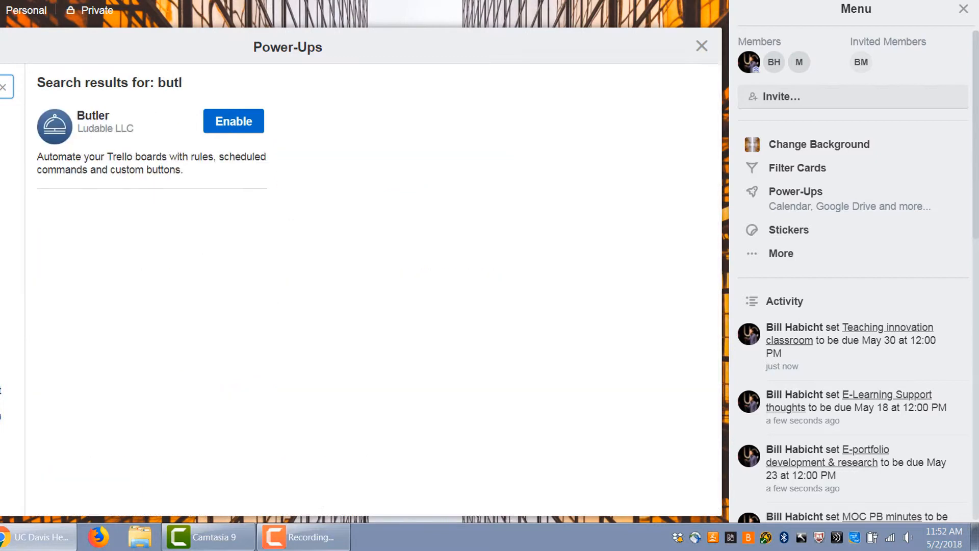
click(227, 121)
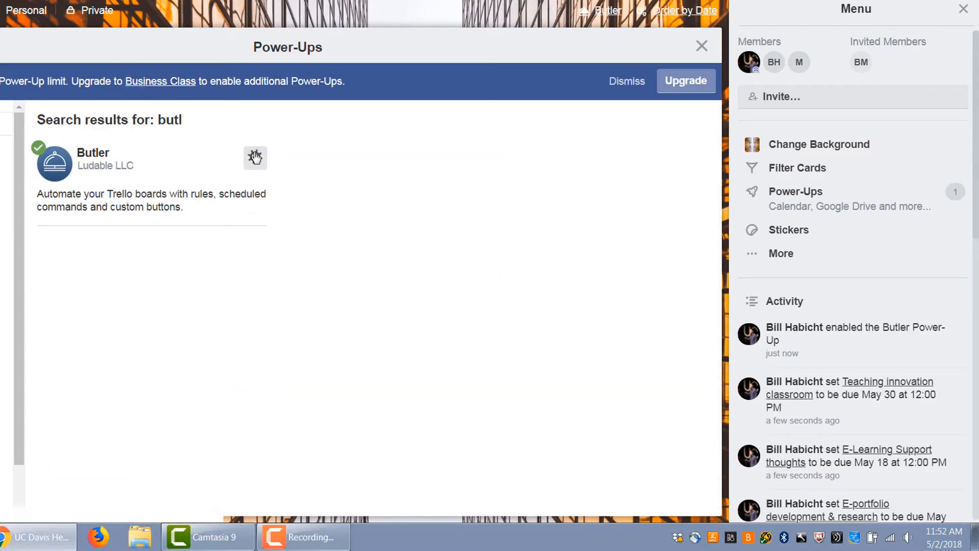
click(701, 46)
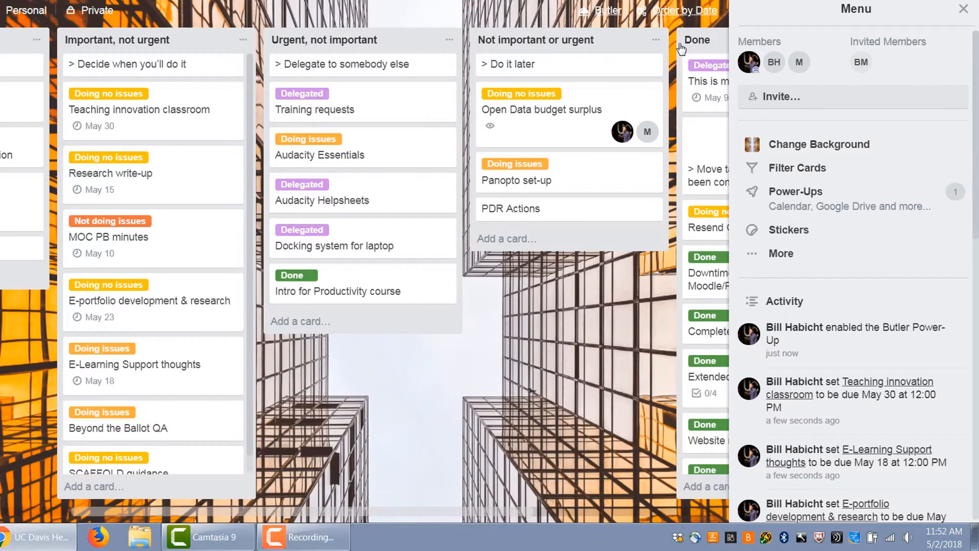
Open Butler and delete the existing Move to Done List card button
click(610, 12)
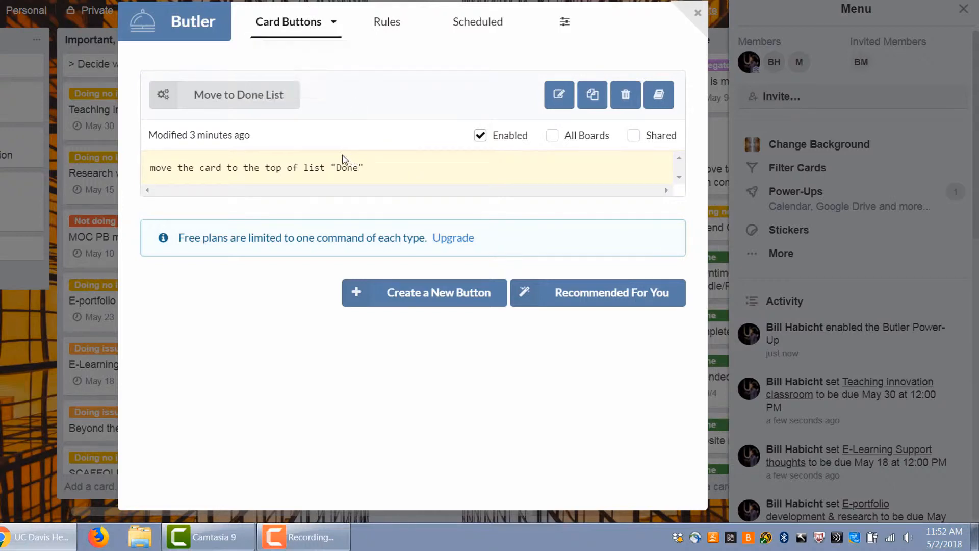
click(626, 95)
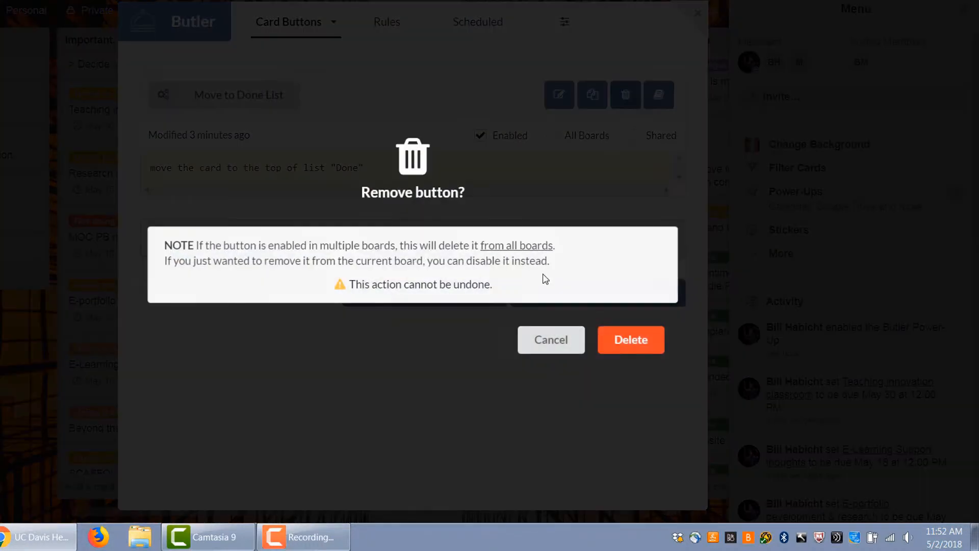
click(631, 346)
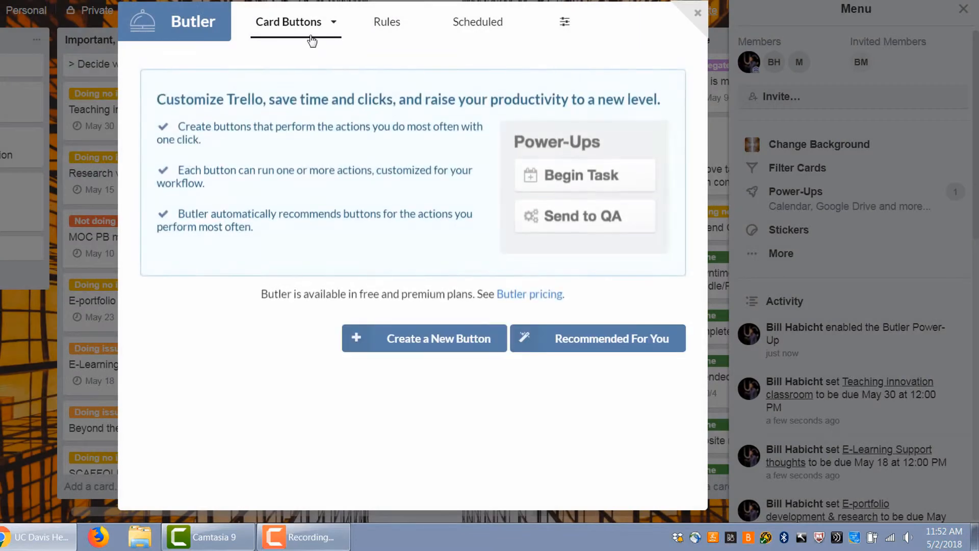
Switch to board buttons and delete the Order by Date button
click(305, 30)
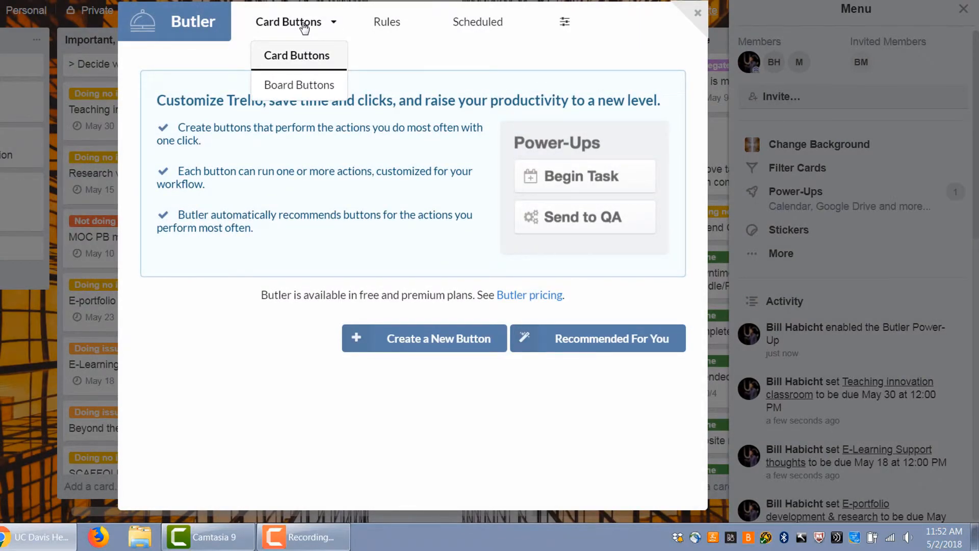
click(306, 86)
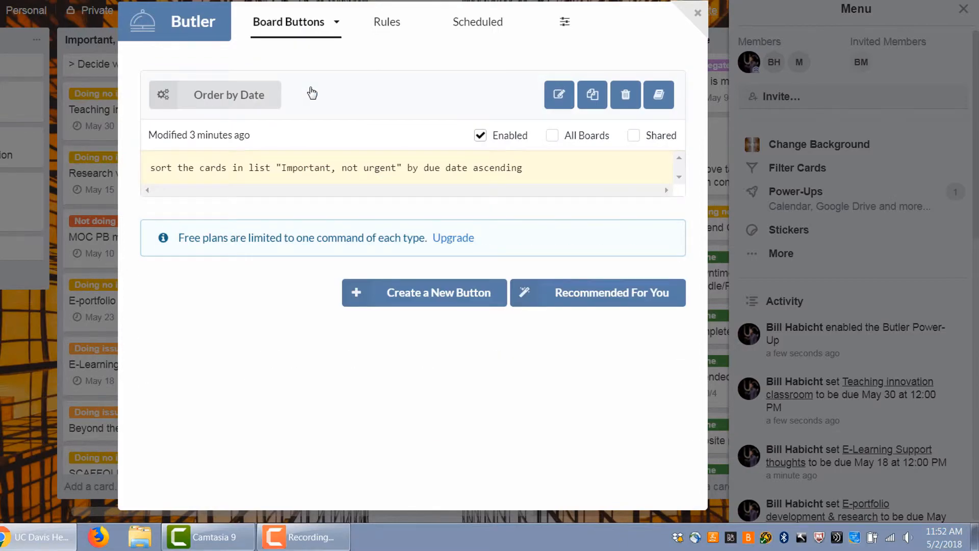
click(623, 95)
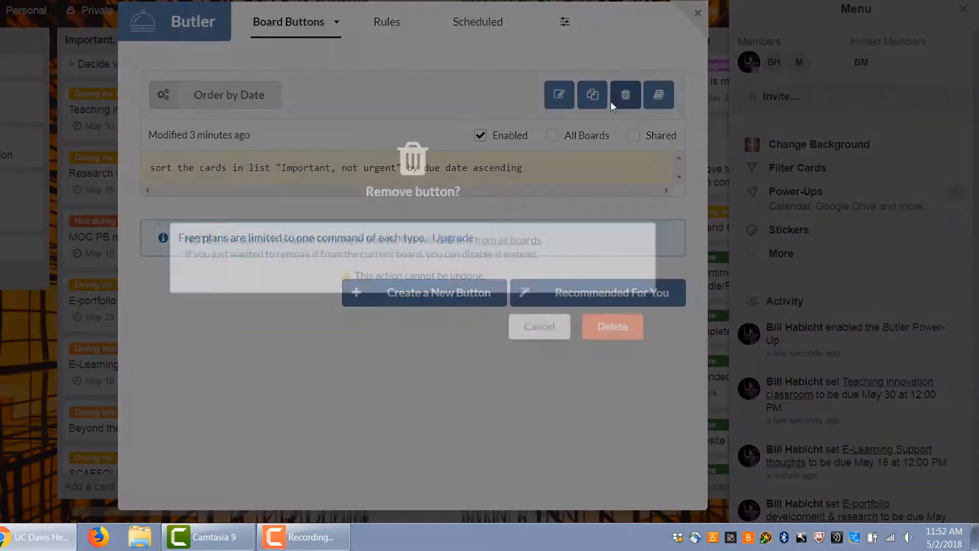
click(634, 346)
Start creating a new card button and browse the available action categories
click(328, 36)
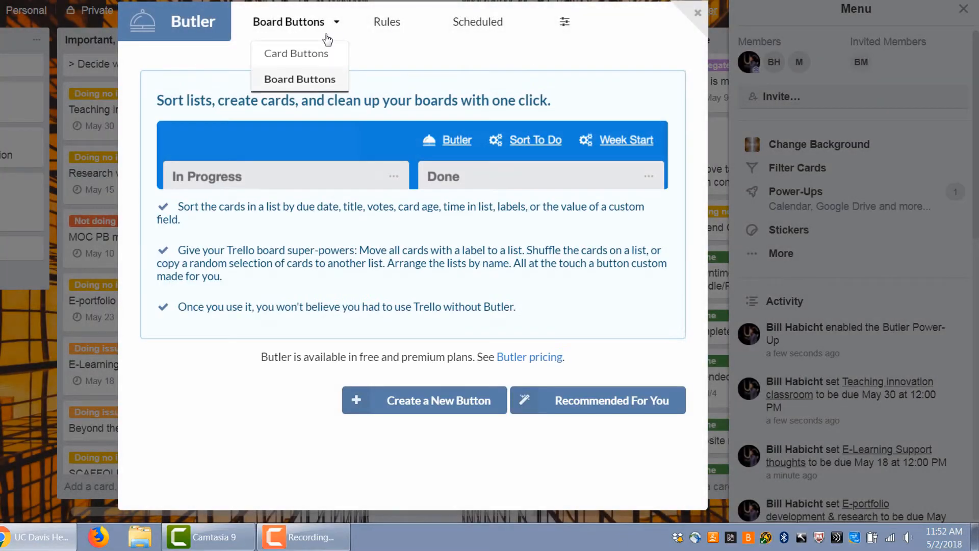
click(319, 57)
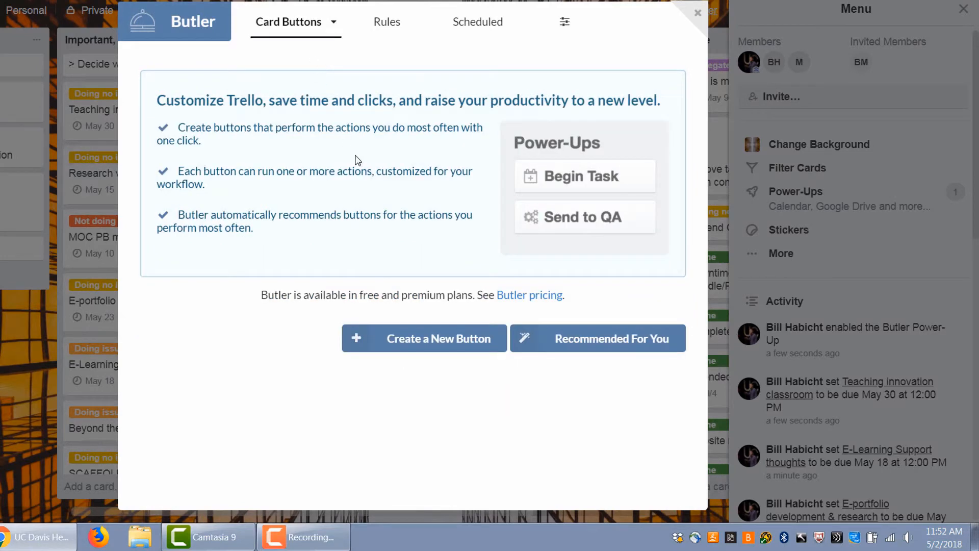
click(386, 346)
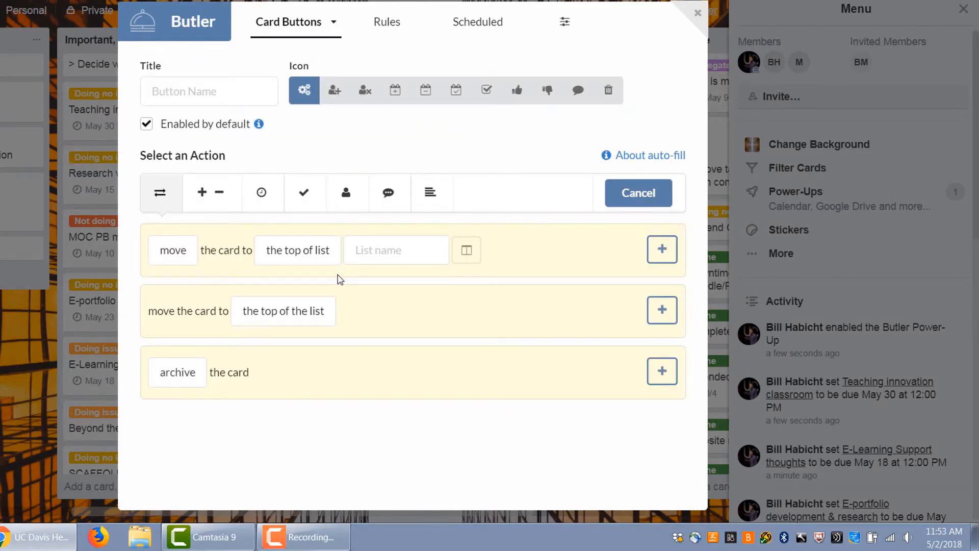
click(209, 206)
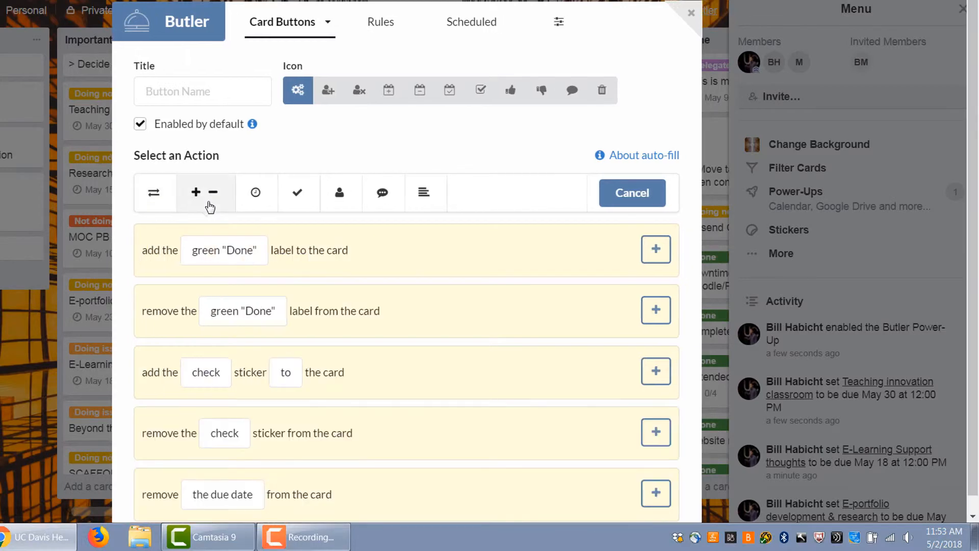
click(253, 202)
click(301, 194)
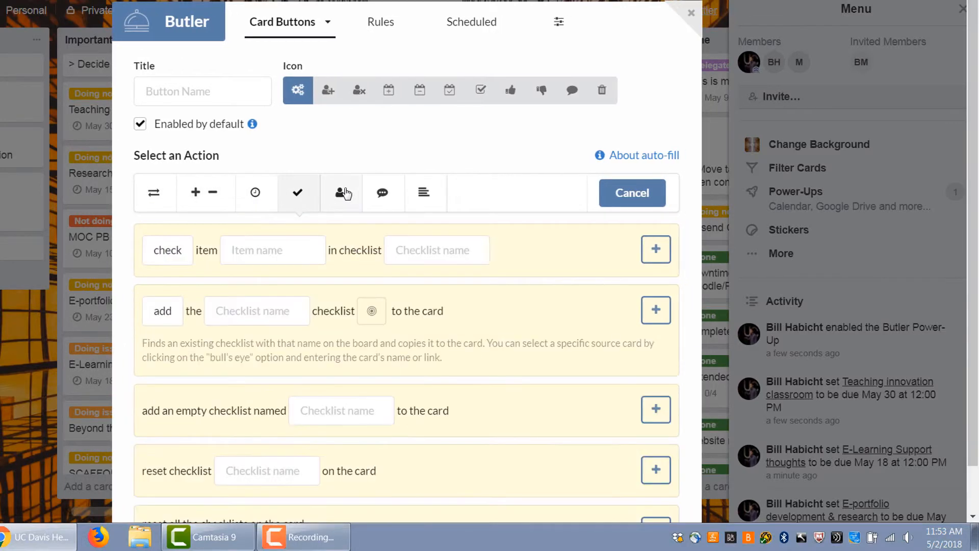
click(345, 194)
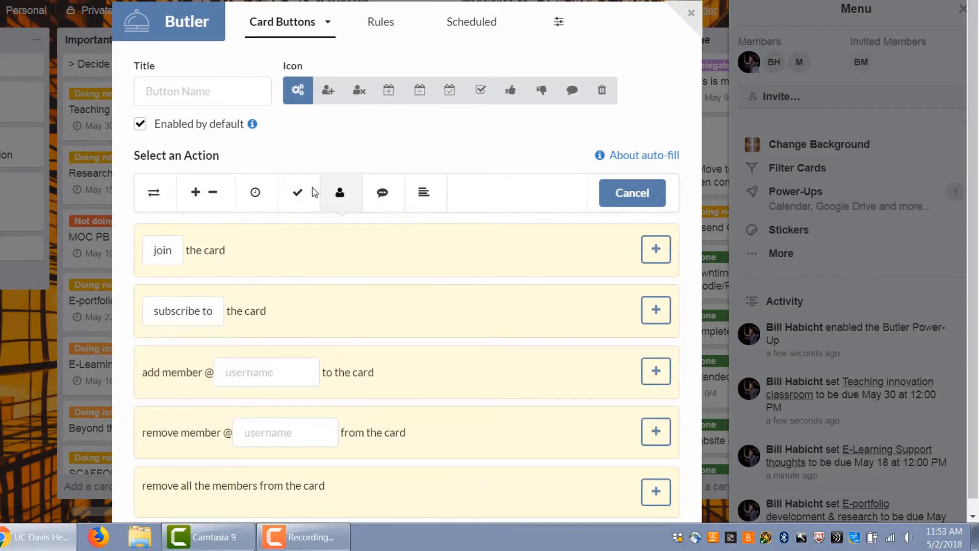
click(153, 195)
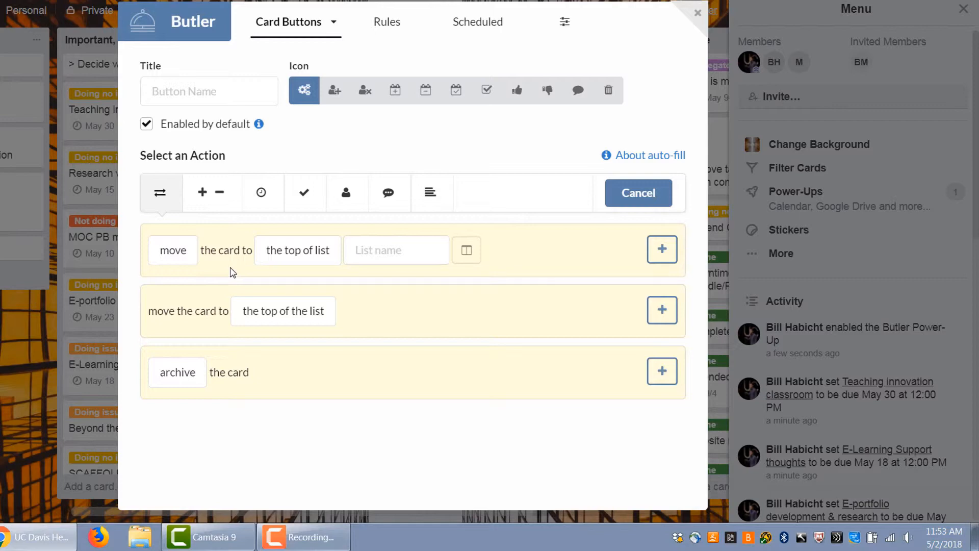
Set up a move action that sends the card to the top of list Done
click(189, 259)
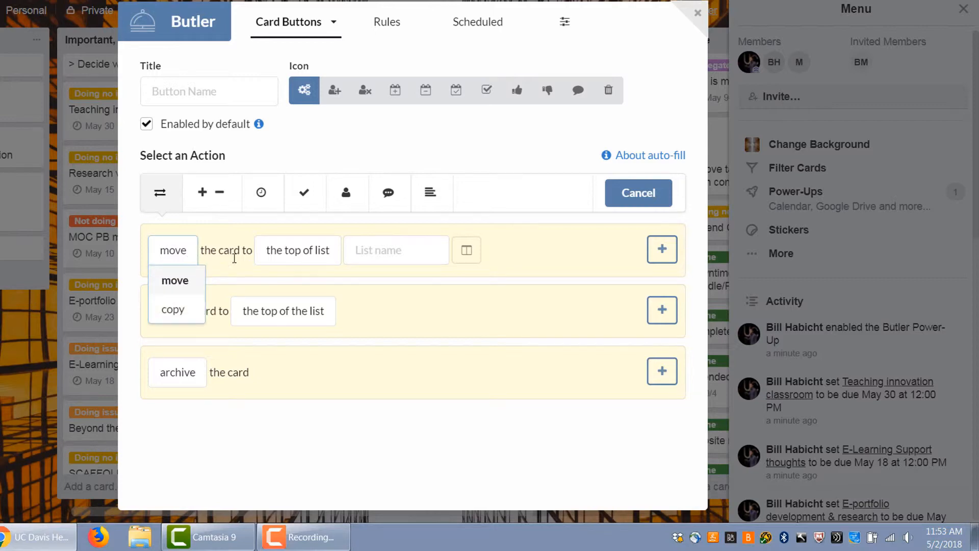
click(298, 250)
click(392, 248)
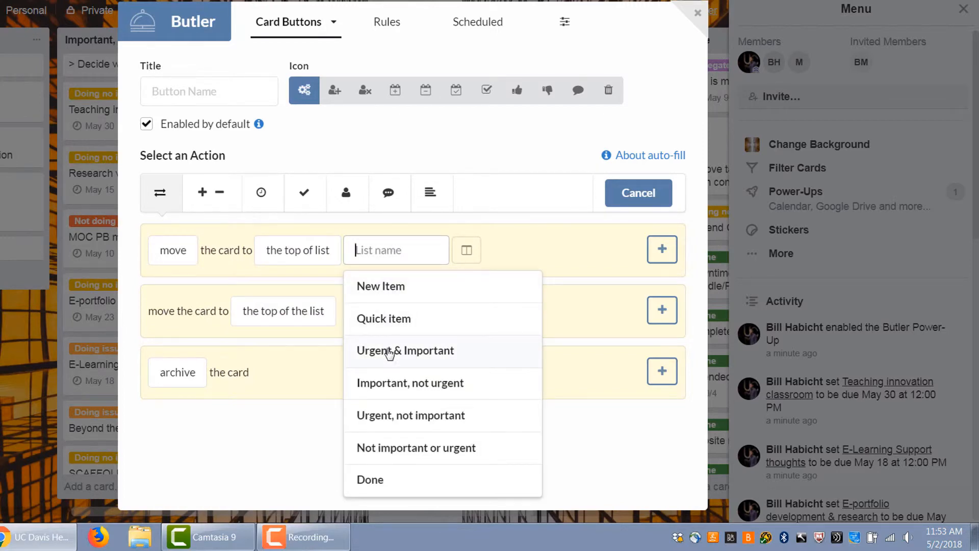
click(399, 391)
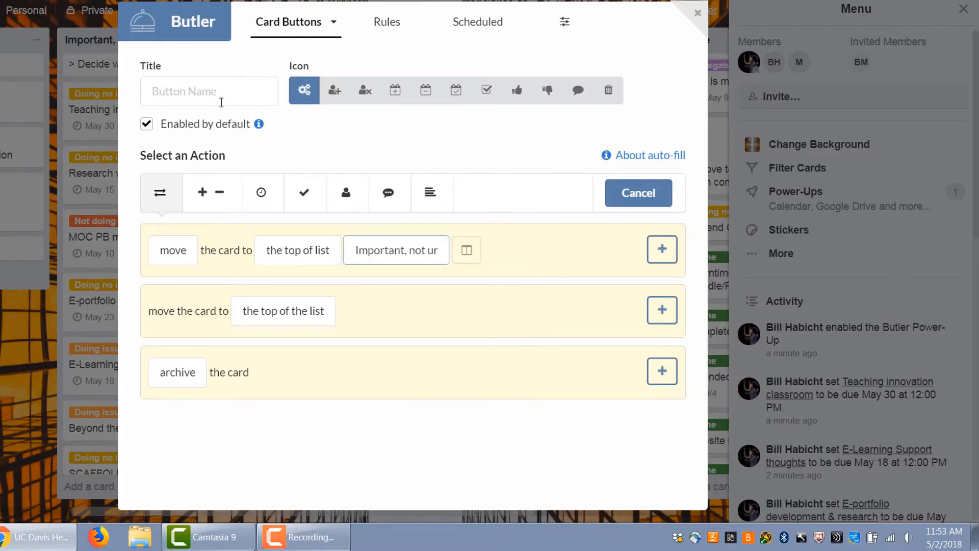
click(381, 252)
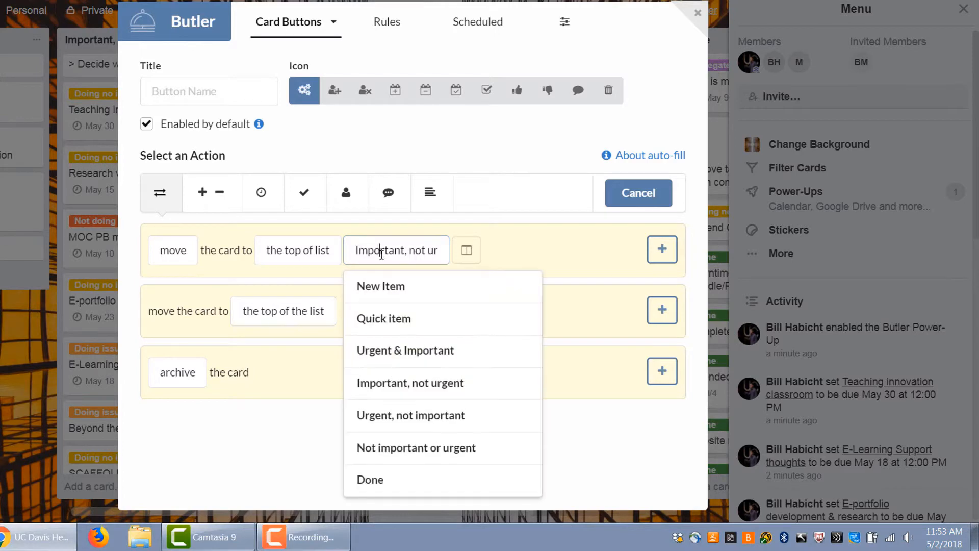
click(373, 481)
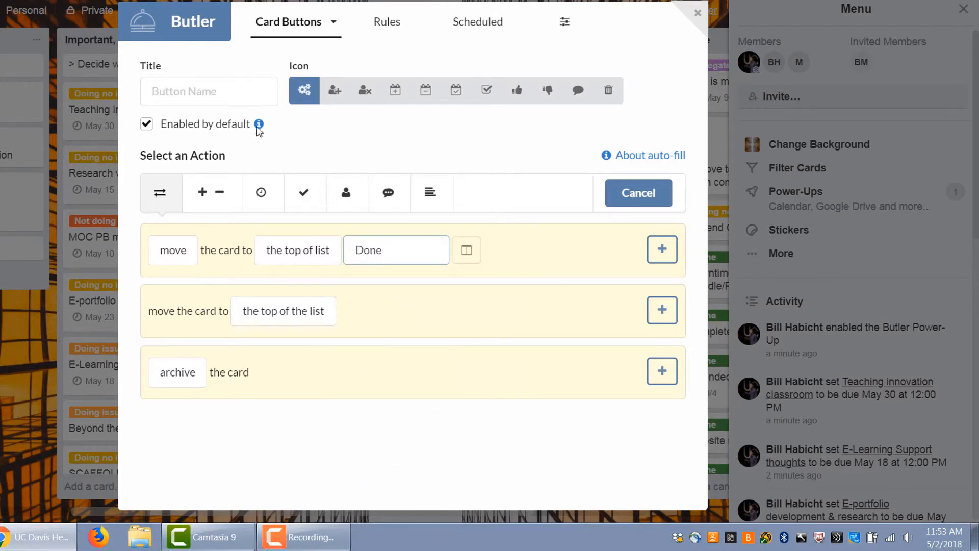
Name the card button Move to Done, add its move action and save the button
click(214, 86)
text(Mov)
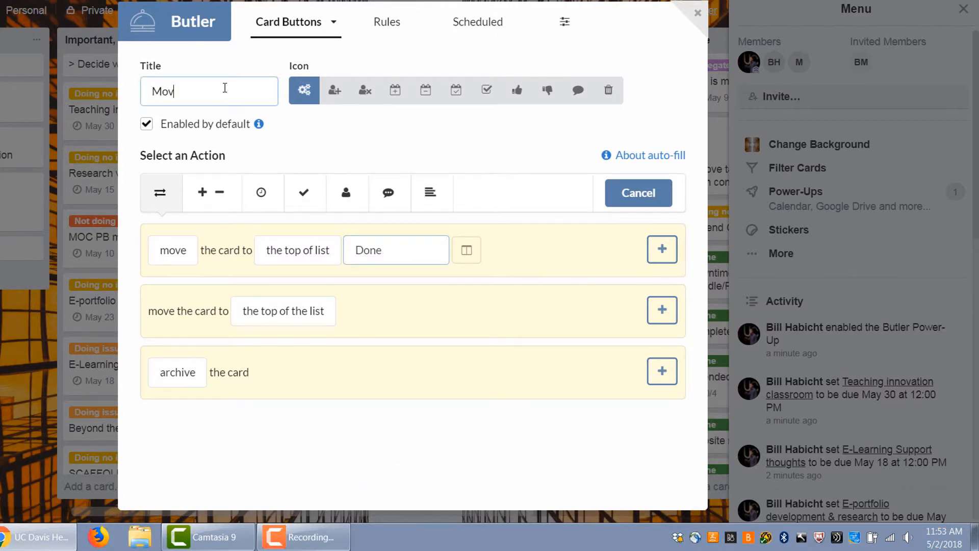
text(e to Done)
click(666, 251)
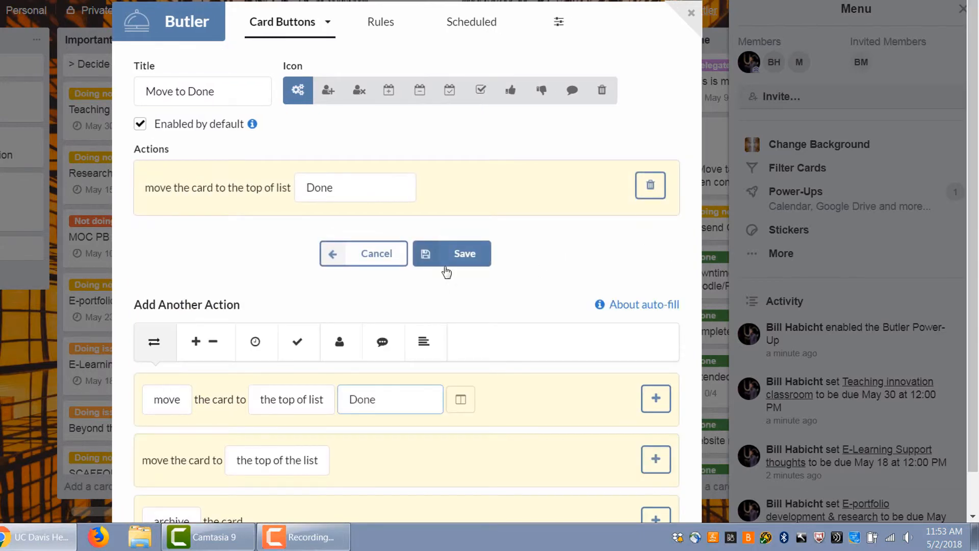
click(466, 255)
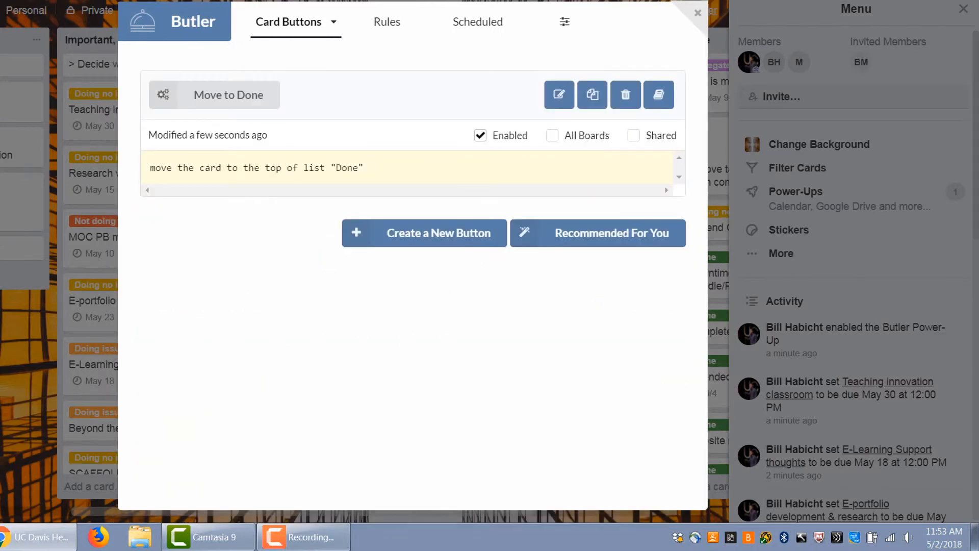
click(697, 14)
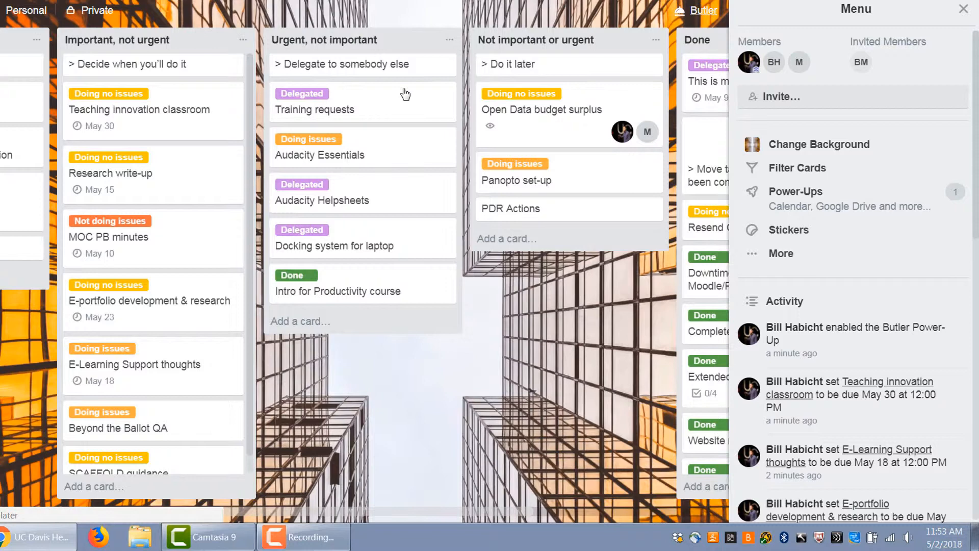
Open the Teaching innovation classroom card, apply its Move to Done button, and close the card and board menu
click(166, 125)
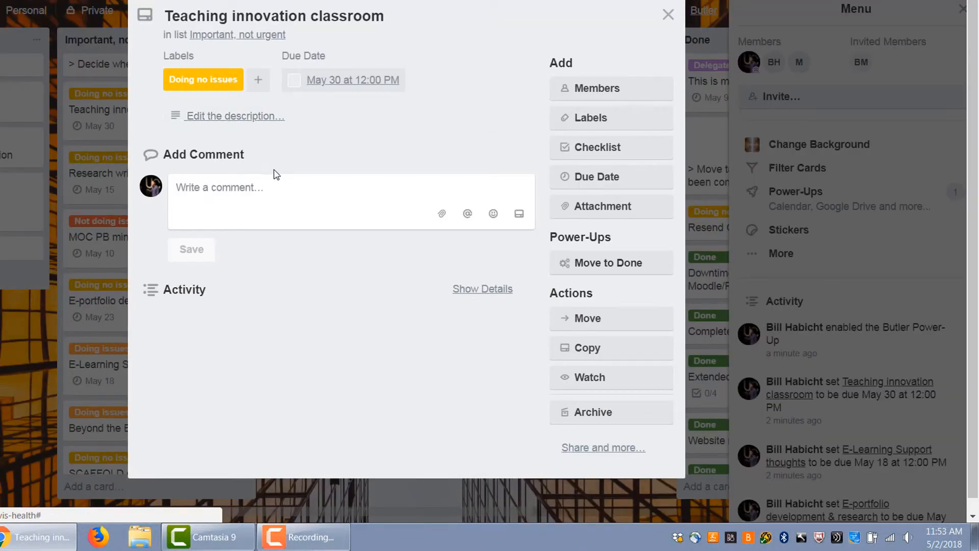
click(623, 263)
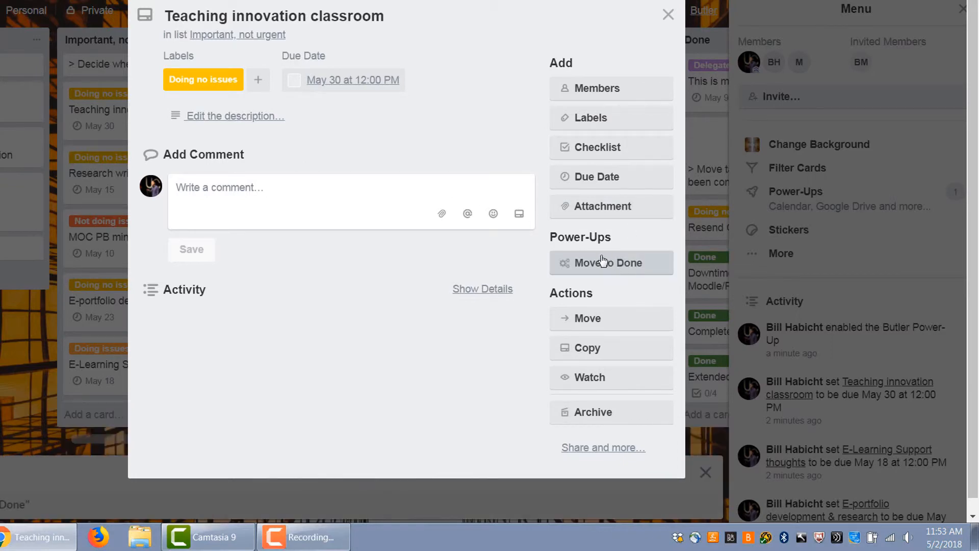
click(668, 15)
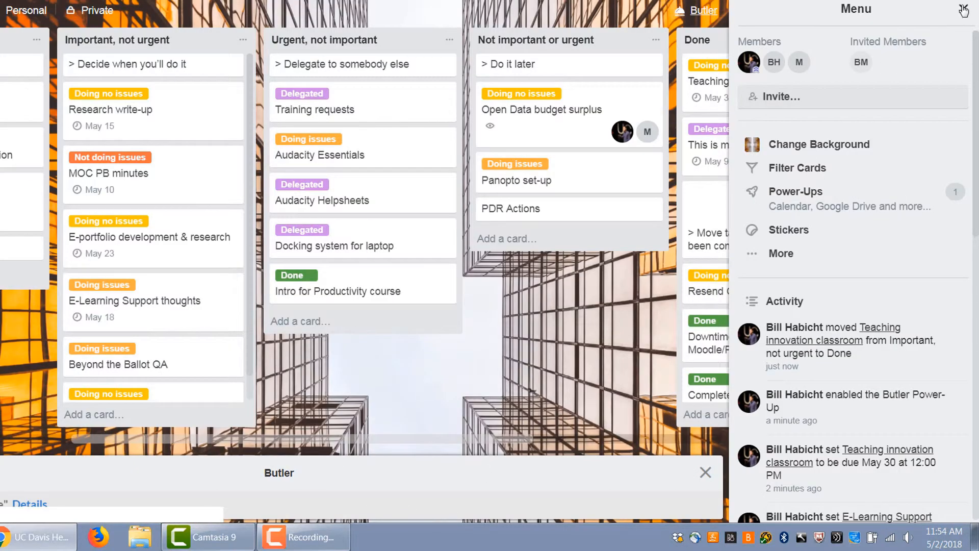
click(964, 9)
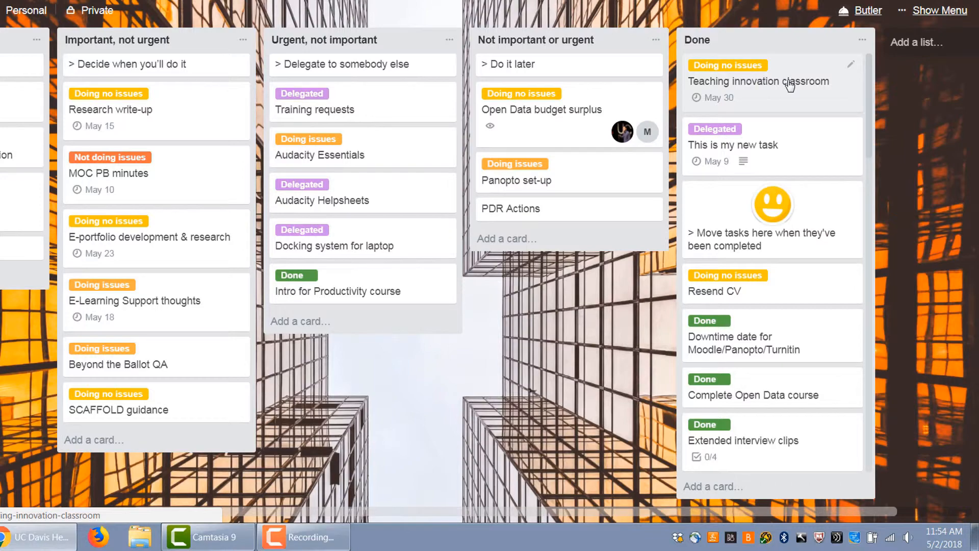
Open Butler, switch to board buttons, start creating a new button and browse the action categories
click(862, 12)
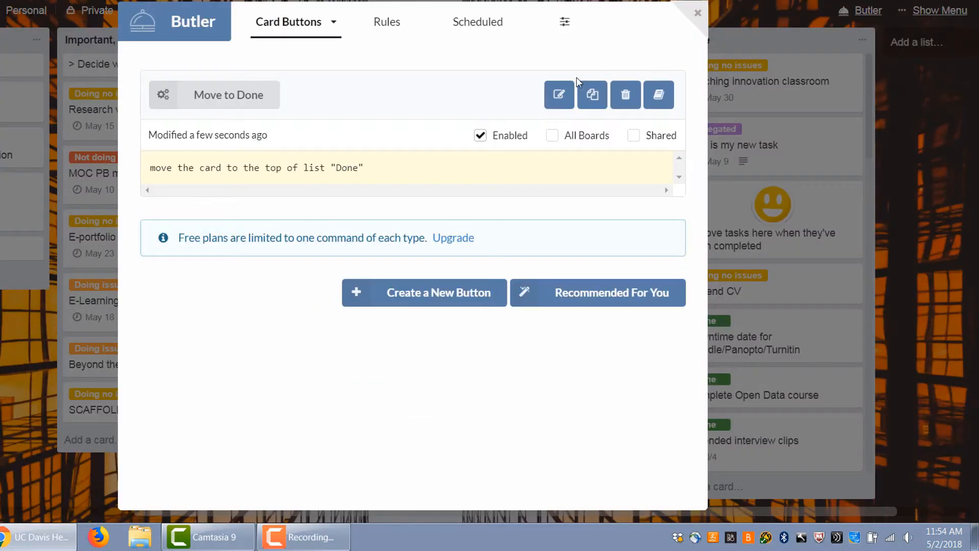
click(315, 22)
click(294, 87)
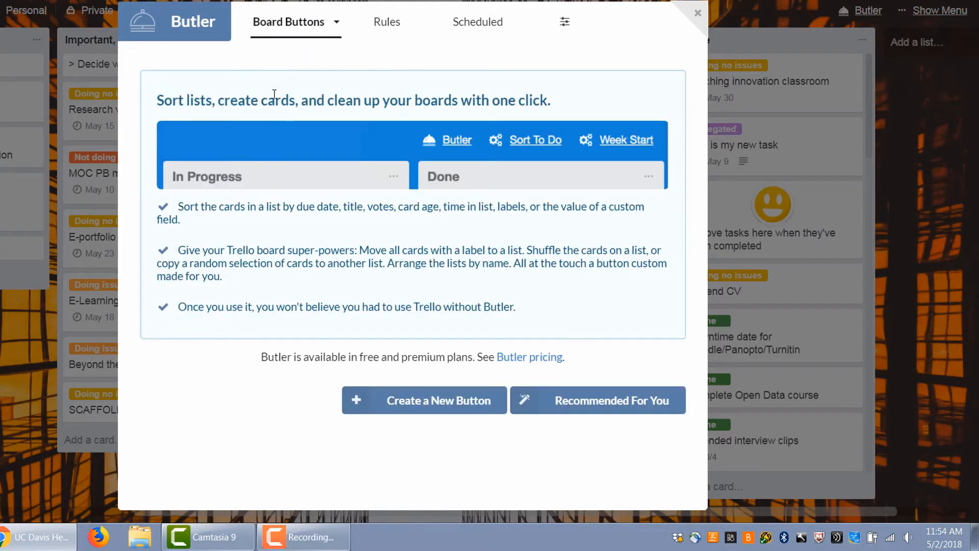
click(434, 403)
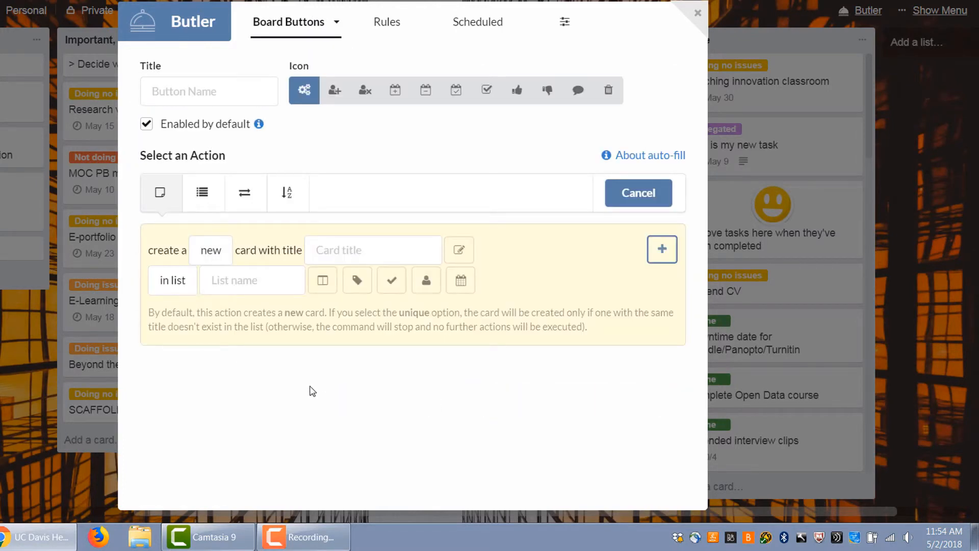
click(213, 204)
click(247, 197)
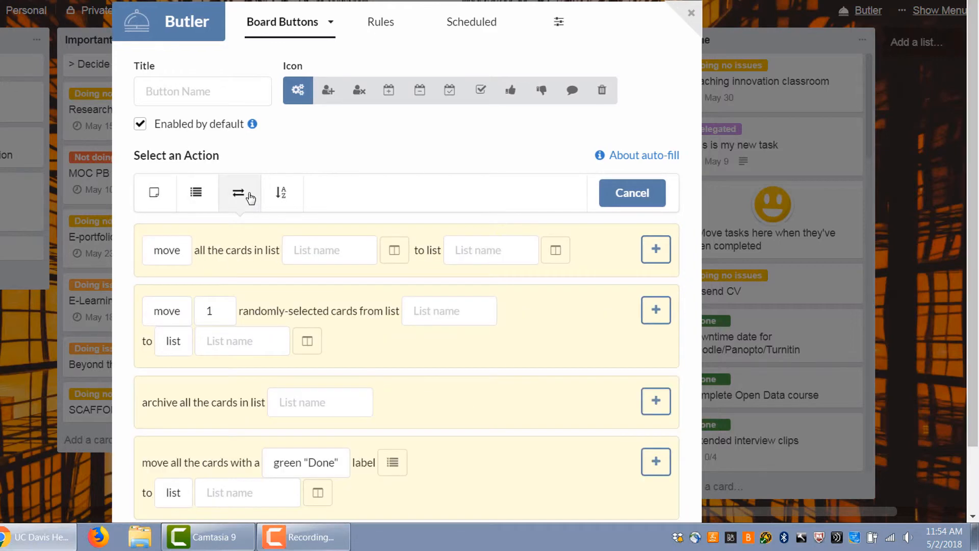
click(280, 191)
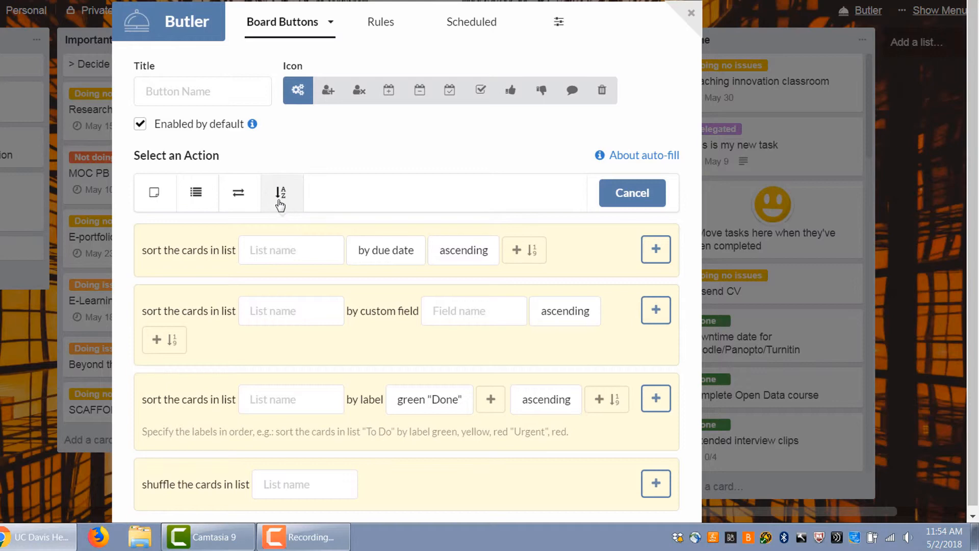
Set up a sort-cards action for list Important, not urgent
click(289, 256)
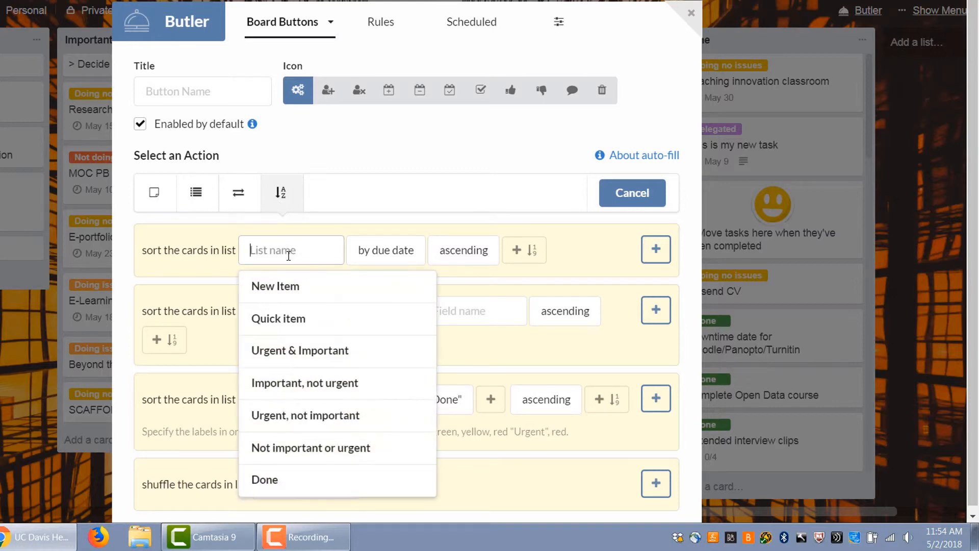
text(So)
key(BackSpace)
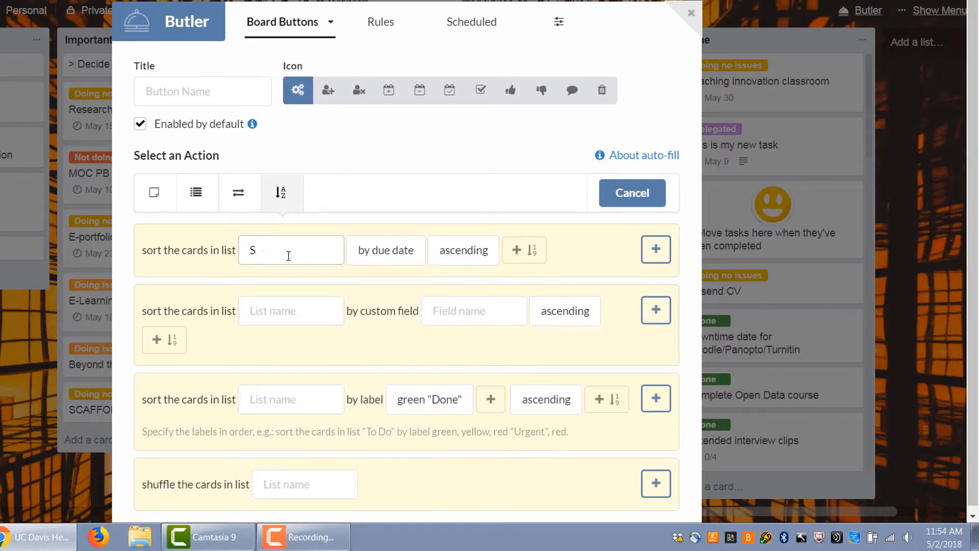
key(BackSpace)
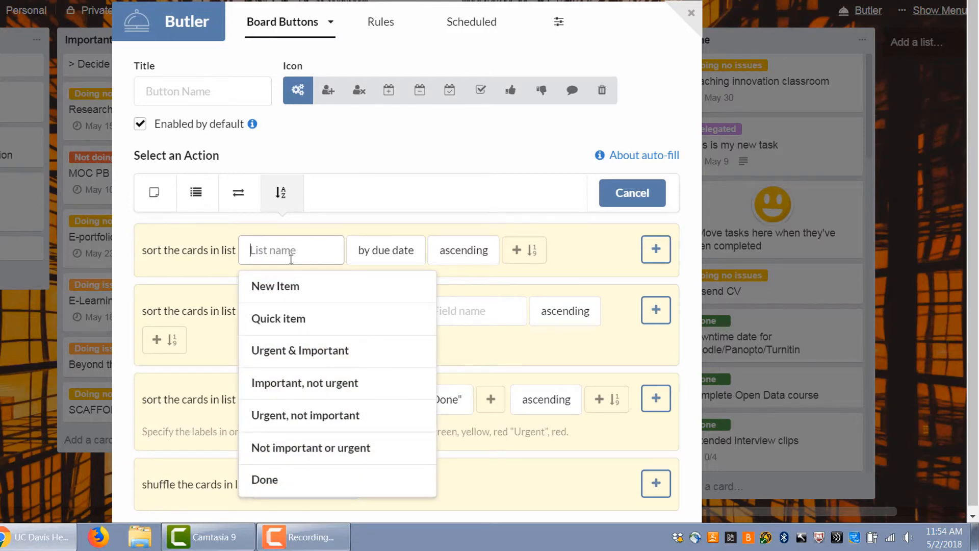
click(292, 386)
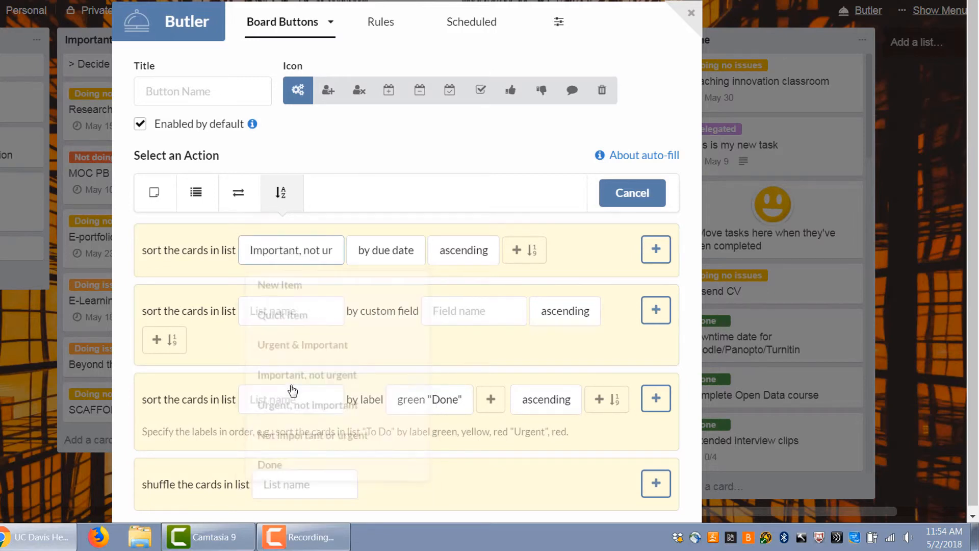
Title the button Sort by Date, keep sorting by due date ascending, add the action and save the button
click(194, 91)
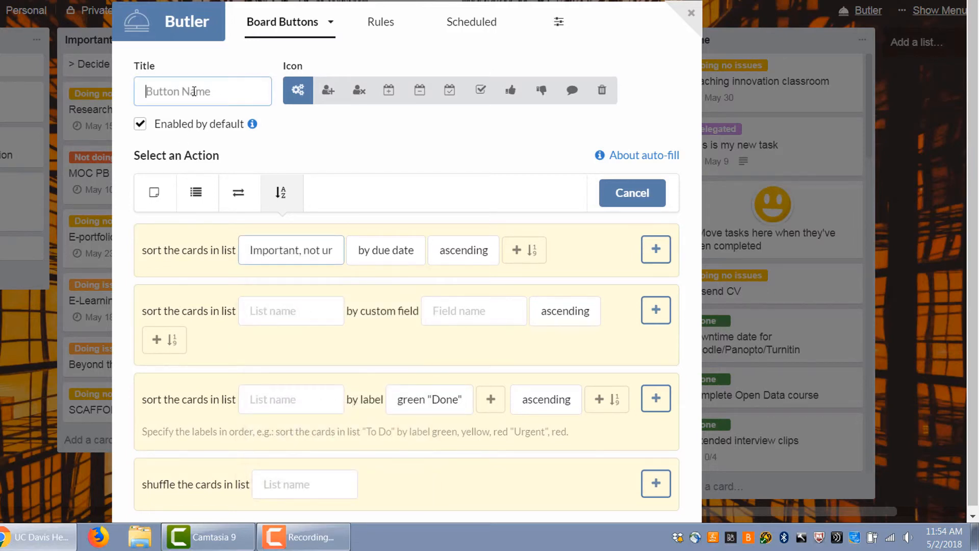
text(Sort by Date)
click(386, 255)
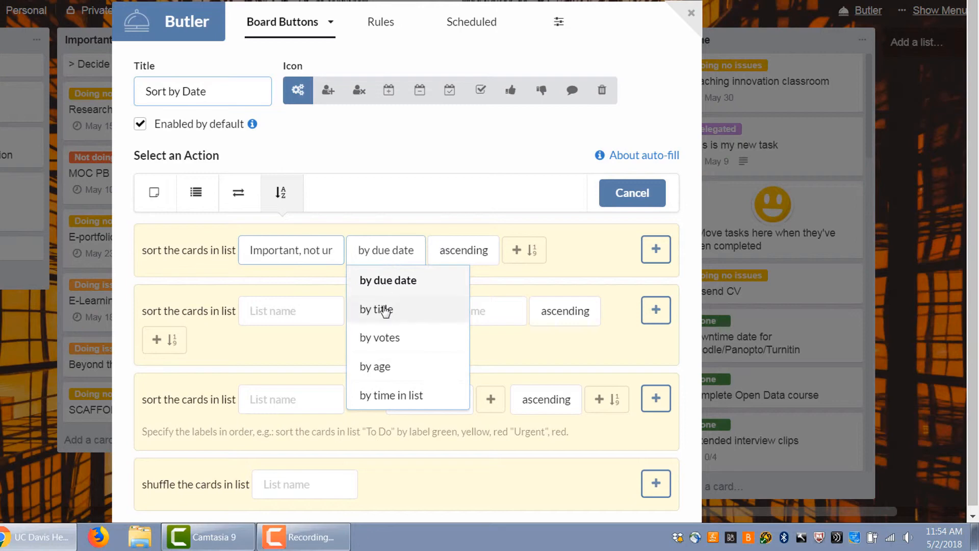
click(466, 260)
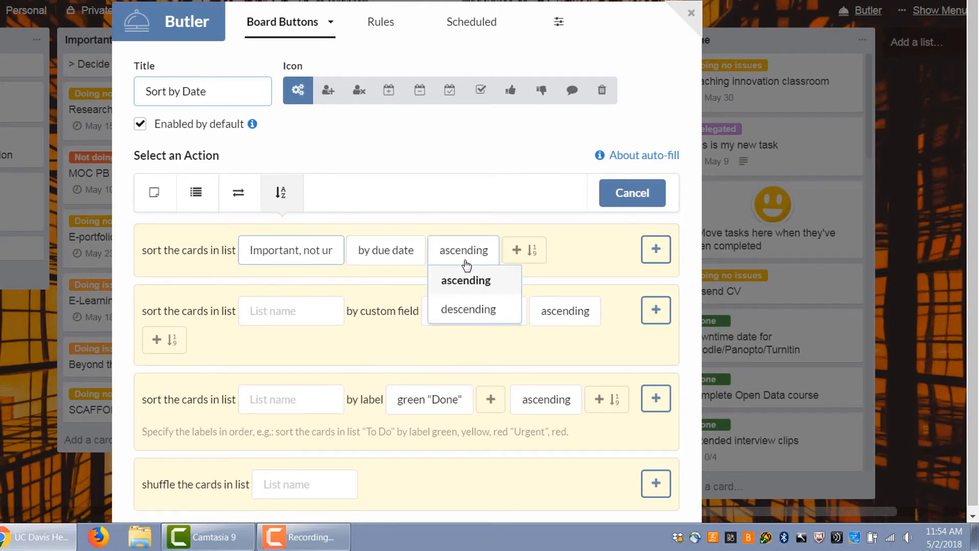
click(654, 250)
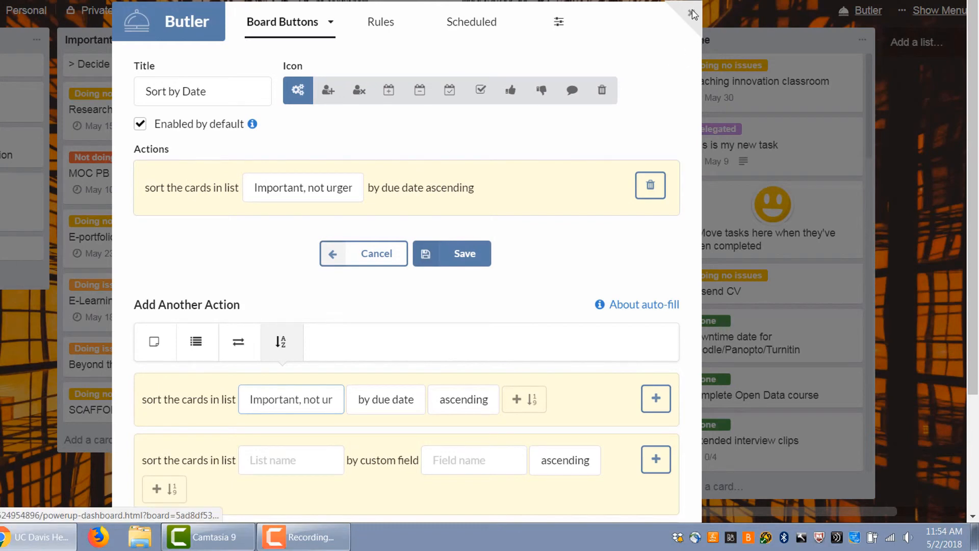
click(449, 254)
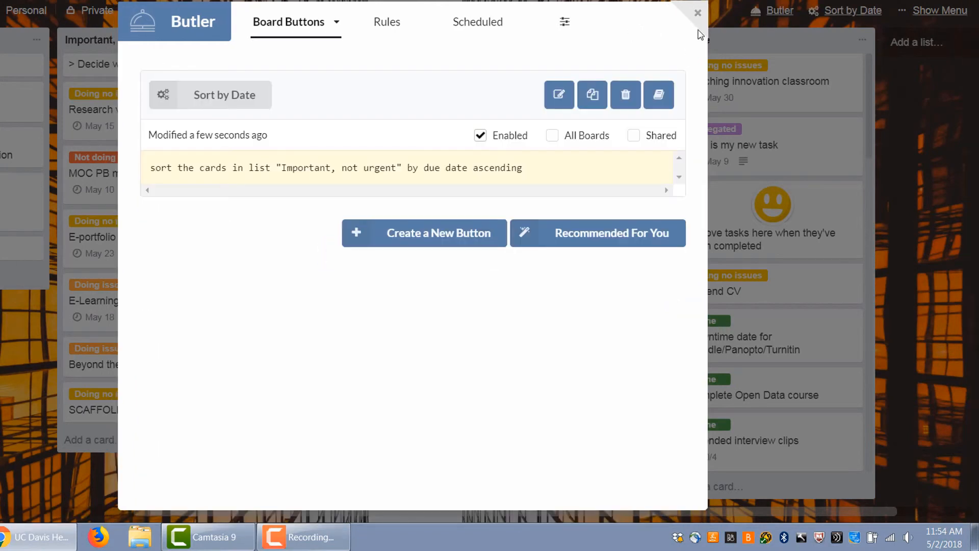
Close Butler and run the Sort by Date board button to sort the Important, not urgent list
click(693, 12)
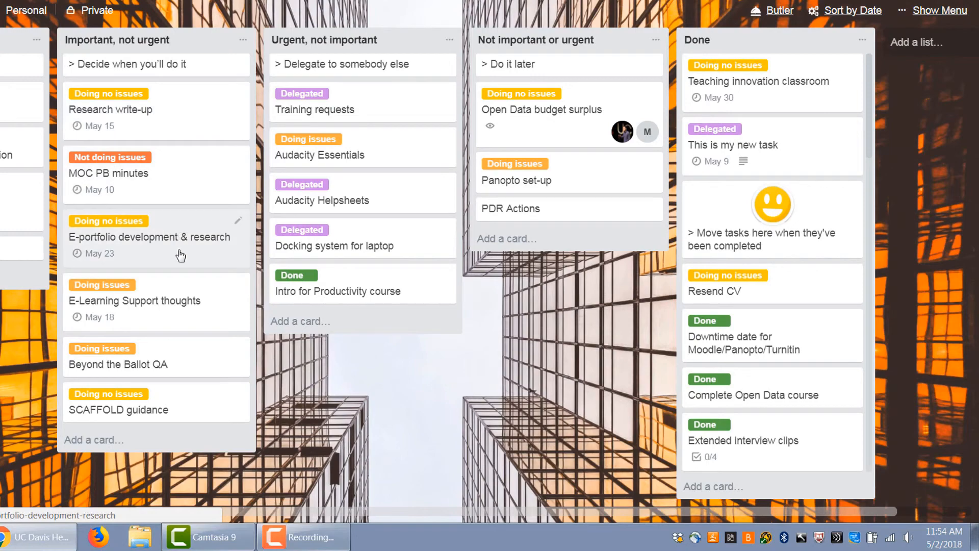
click(864, 13)
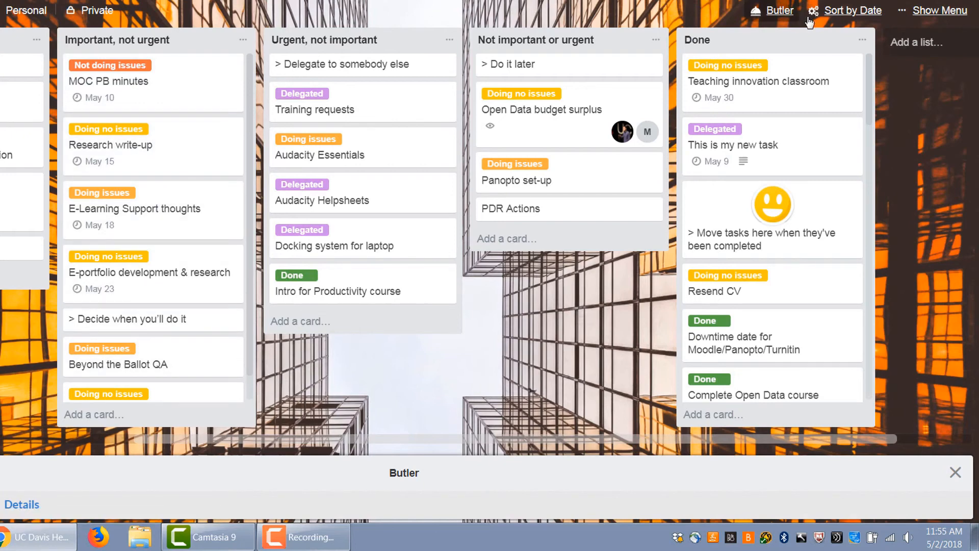
click(845, 12)
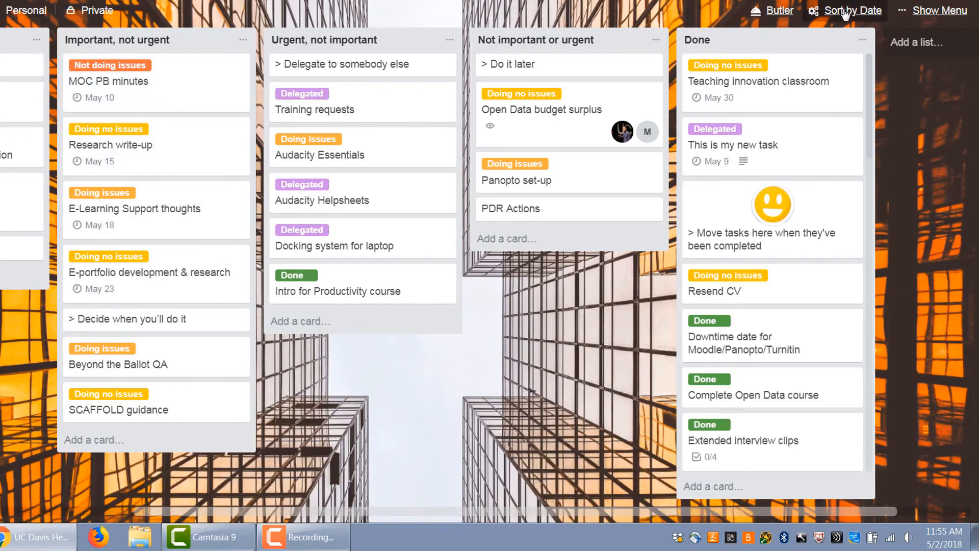